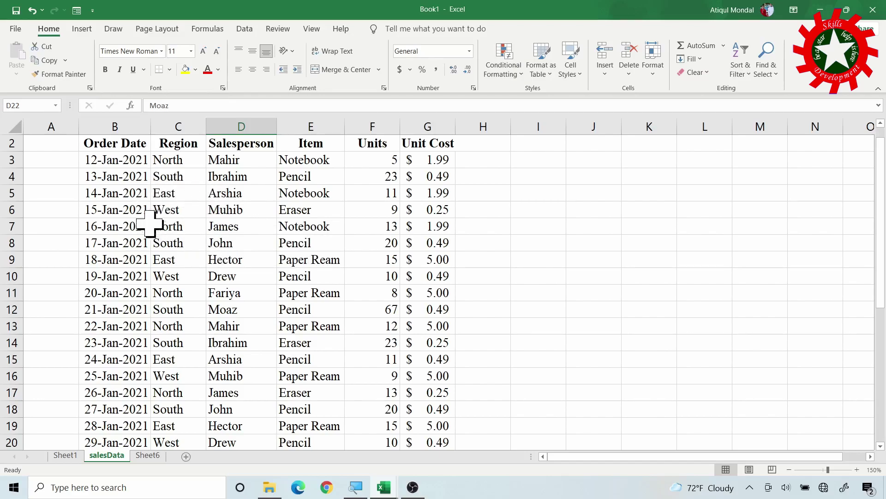
- Format the sales data range B2:G32 as a table with headers, using the green medium style with banded rows
{"action": "left_click", "coordinate": [250, 227]}
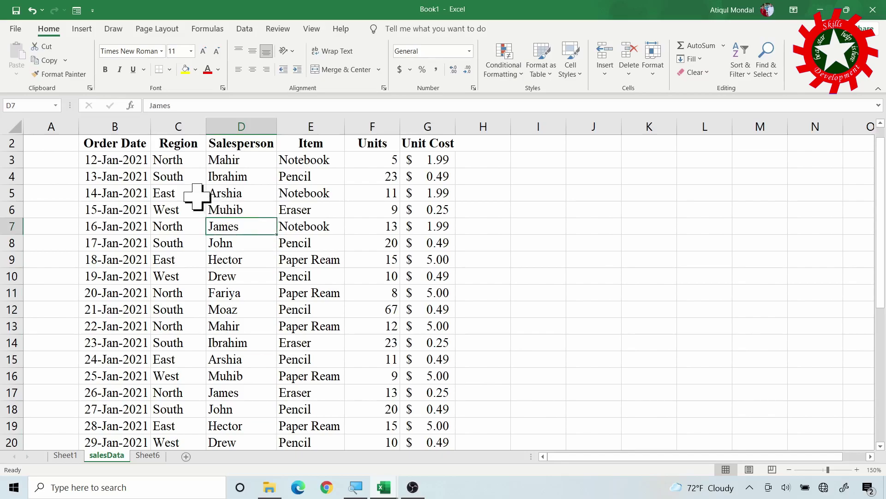
{"action": "left_click", "coordinate": [82, 29]}
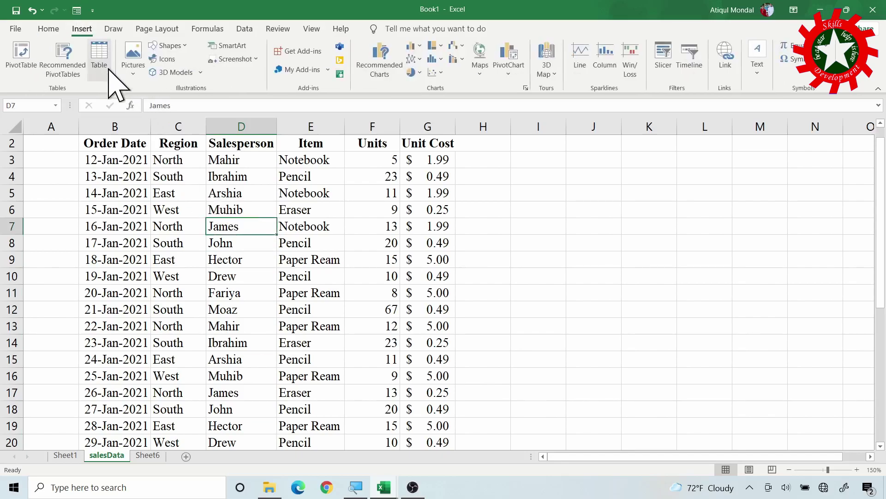
{"action": "left_click", "coordinate": [51, 30]}
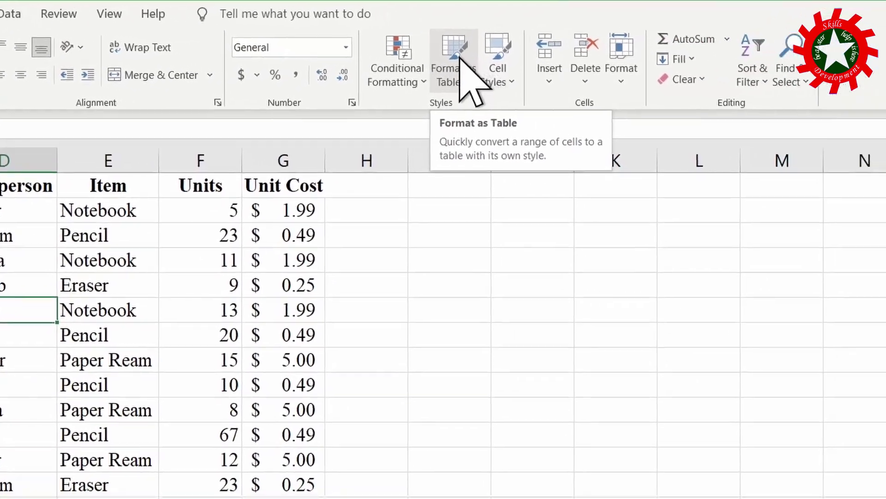
{"action": "left_click", "coordinate": [462, 58]}
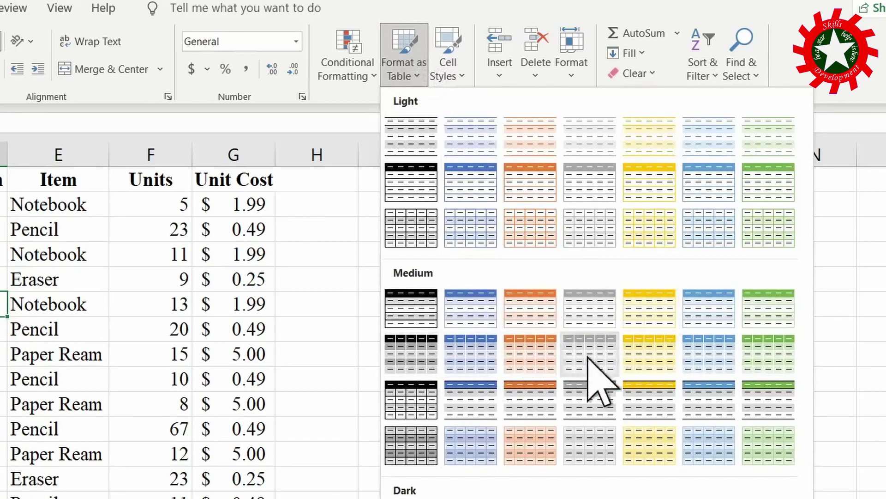
{"action": "left_click", "coordinate": [776, 356]}
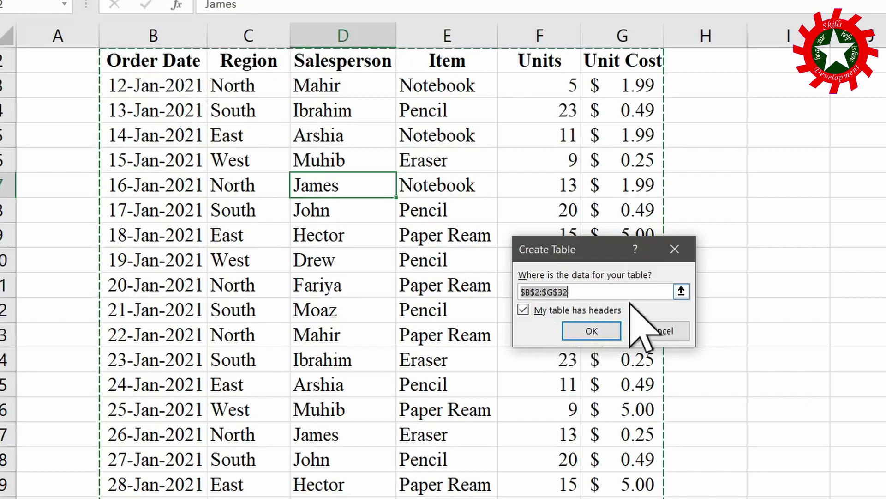
{"action": "left_click", "coordinate": [600, 332]}
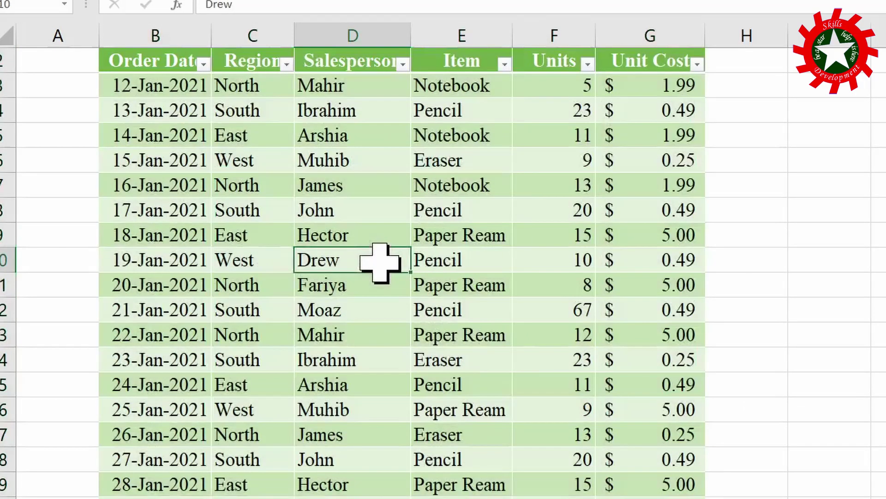
- Look through the table down to its last row, checking the column headings with a cell selected inside and outside the table
{"action": "left_click", "coordinate": [379, 263]}
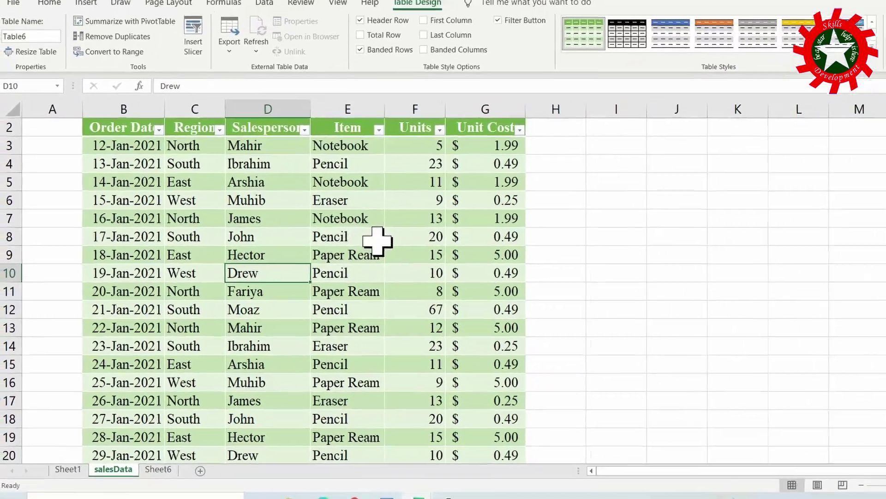
{"action": "scroll", "coordinate": [504, 201], "scroll_direction": "down", "scroll_amount": 3}
{"action": "scroll", "coordinate": [349, 248], "scroll_direction": "down", "scroll_amount": 3}
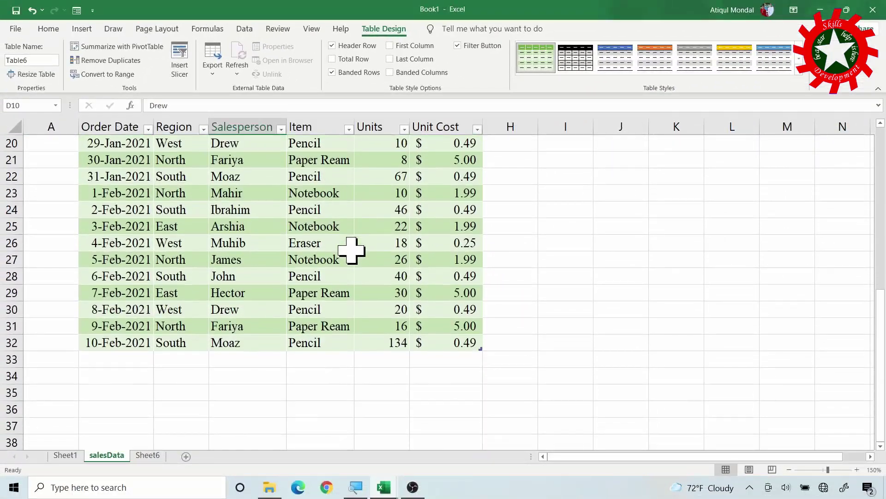
{"action": "scroll", "coordinate": [351, 247], "scroll_direction": "up", "scroll_amount": 4}
{"action": "scroll", "coordinate": [332, 262], "scroll_direction": "up", "scroll_amount": 3}
{"action": "scroll", "coordinate": [182, 198], "scroll_direction": "down", "scroll_amount": 3}
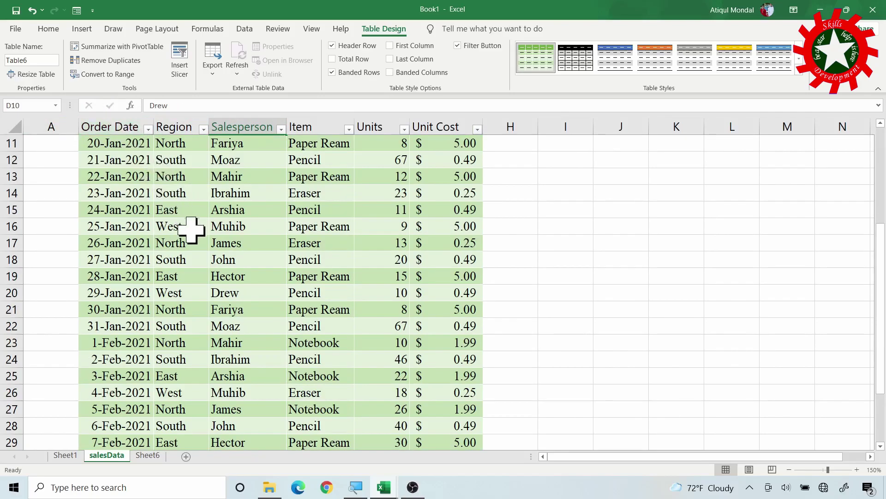
{"action": "scroll", "coordinate": [250, 282], "scroll_direction": "down", "scroll_amount": 2}
{"action": "scroll", "coordinate": [250, 276], "scroll_direction": "down", "scroll_amount": 1}
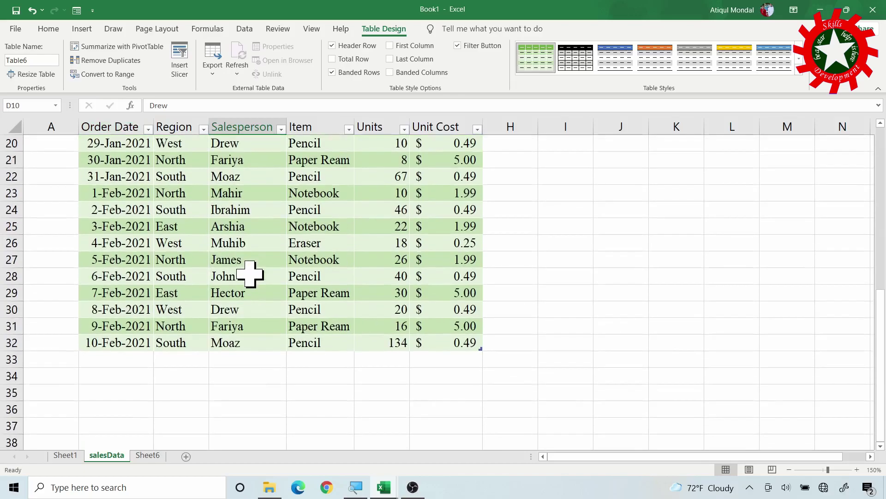
{"action": "left_click", "coordinate": [215, 375]}
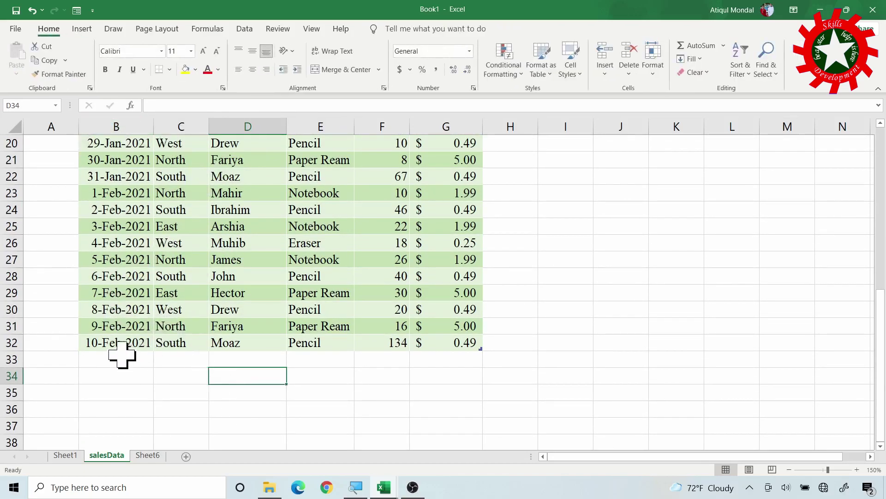
{"action": "left_click", "coordinate": [128, 292]}
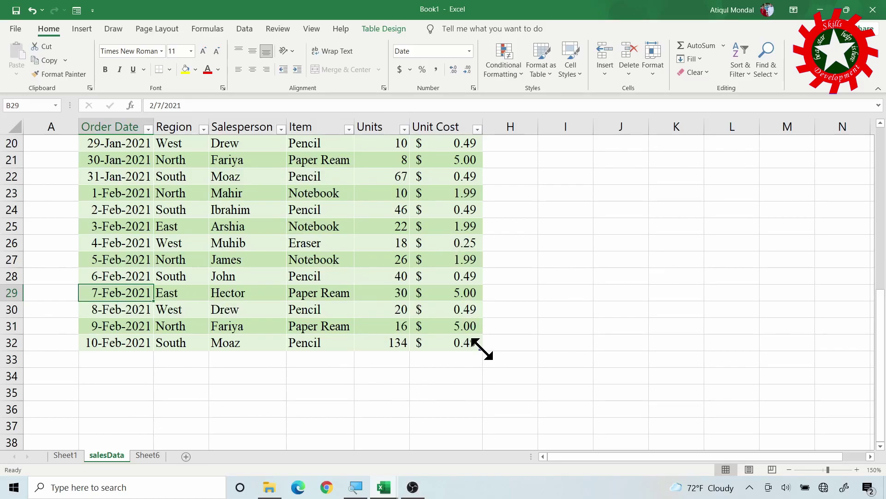
- Extend the table by two rows and one column to H34, and resize it back to end at G32
{"action": "left_click_drag", "start_coordinate": [482, 350], "coordinate": [482, 384]}
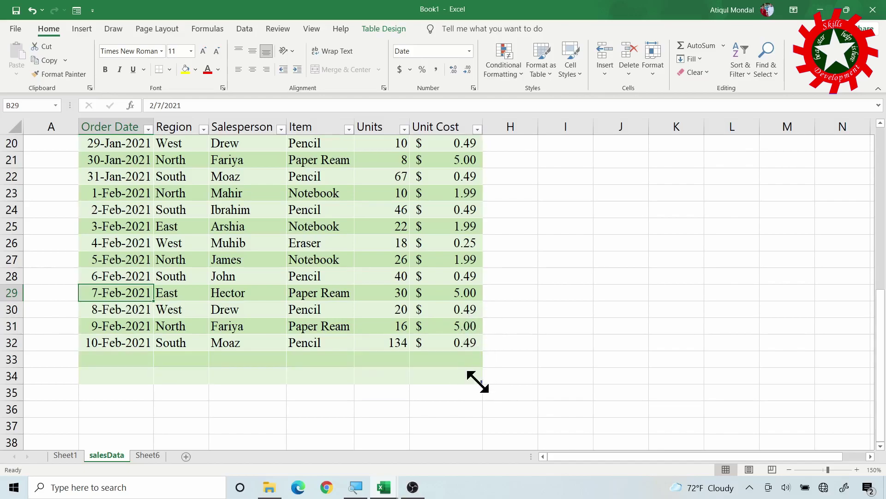
{"action": "left_click_drag", "start_coordinate": [502, 384], "coordinate": [511, 386]}
{"action": "scroll", "coordinate": [511, 351], "scroll_direction": "up", "scroll_amount": 6}
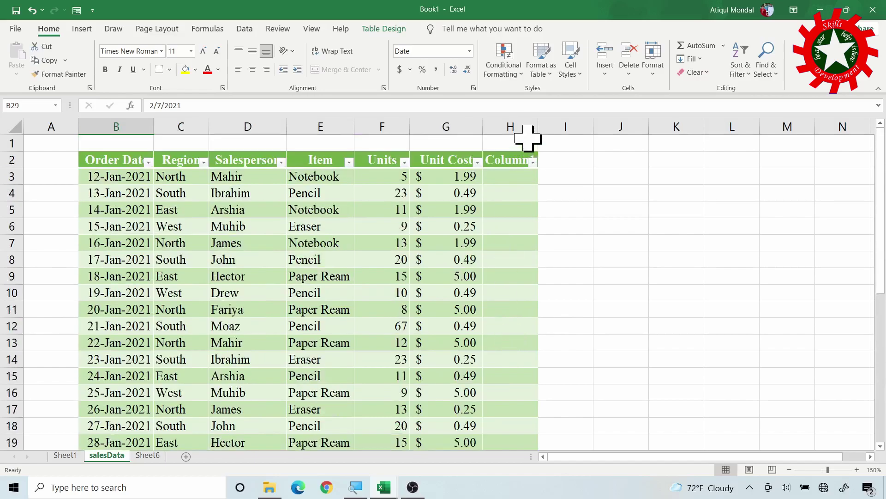
{"action": "scroll", "coordinate": [382, 362], "scroll_direction": "down", "scroll_amount": 2}
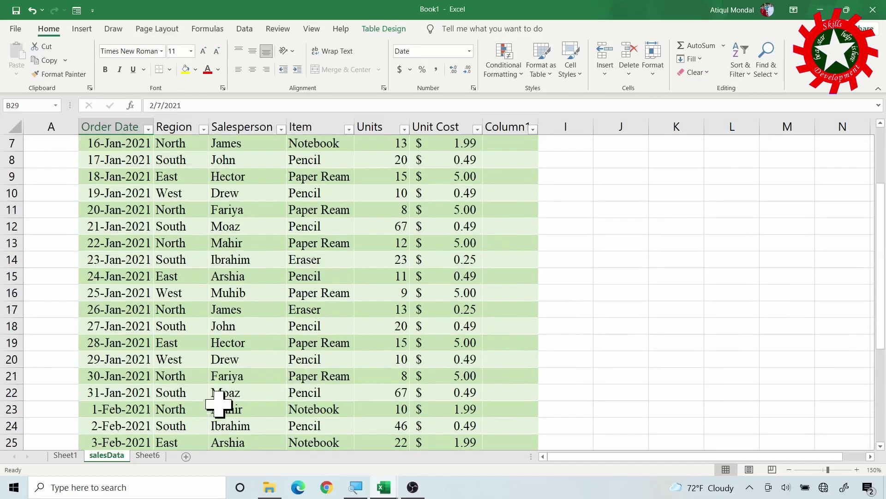
{"action": "scroll", "coordinate": [217, 395], "scroll_direction": "down", "scroll_amount": 3}
{"action": "scroll", "coordinate": [210, 392], "scroll_direction": "down", "scroll_amount": 2}
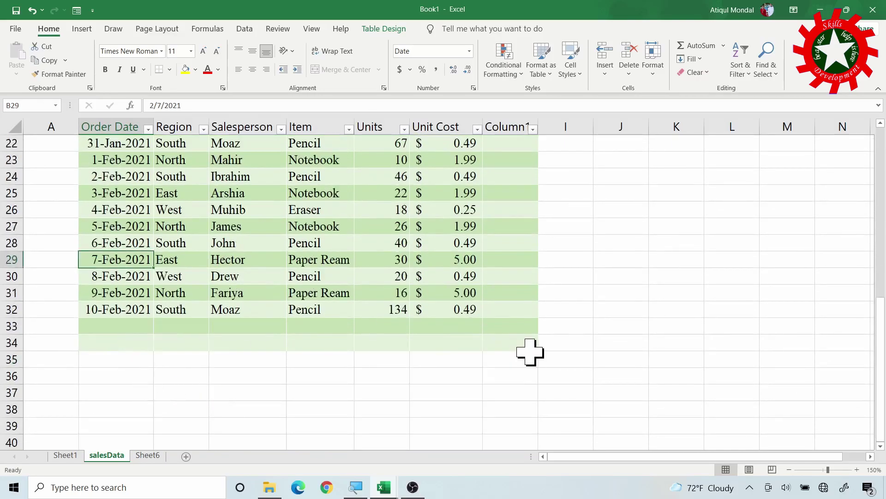
{"action": "left_click_drag", "start_coordinate": [534, 347], "coordinate": [498, 313]}
- Add the order date 02/11/2021 in B33, directly below the table's last row
{"action": "scroll", "coordinate": [501, 309], "scroll_direction": "up", "scroll_amount": 1}
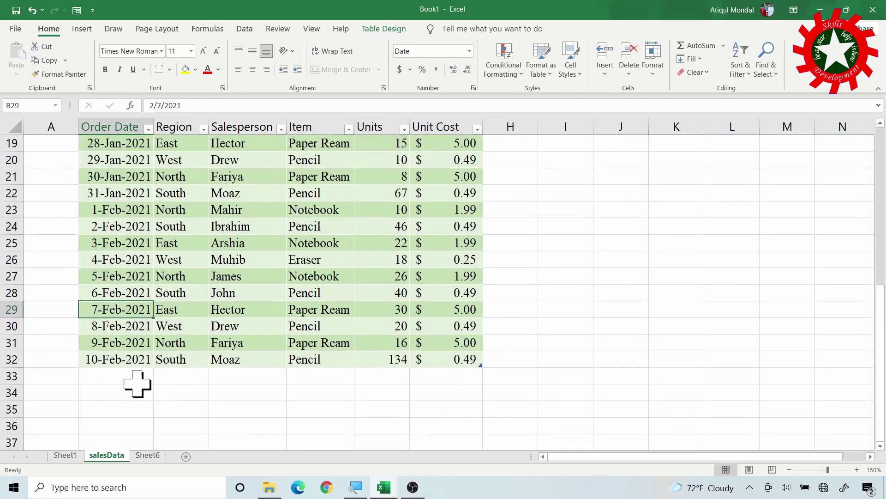
{"action": "left_click", "coordinate": [123, 376]}
{"action": "type", "text": "02/11/2021"}
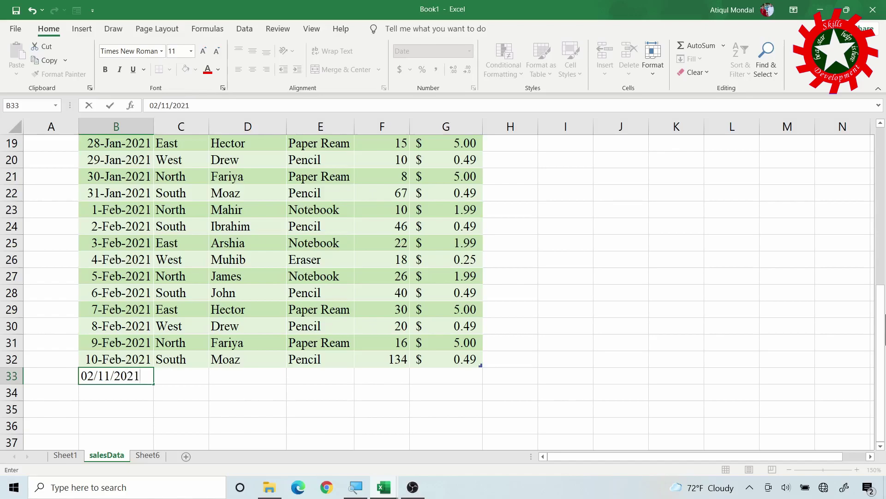
{"action": "key", "text": "Return"}
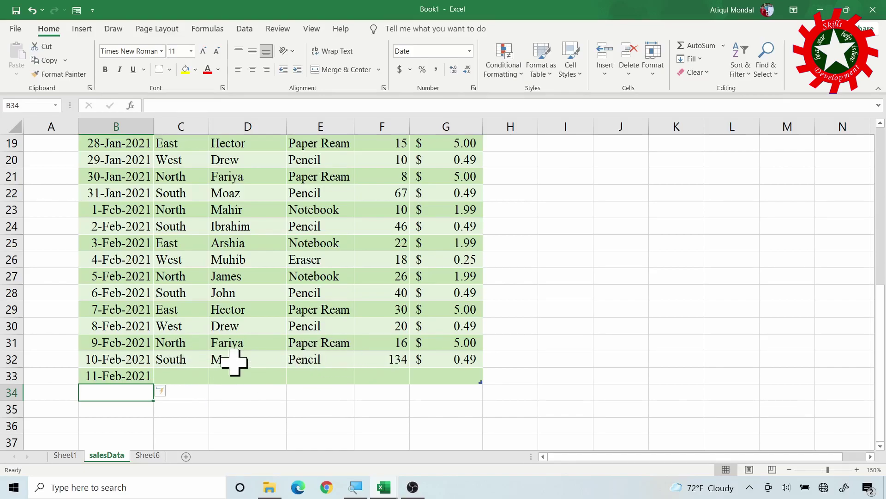
- Copy the 25-Jan-2021 order record B16:G16 from Sheet1 and paste it at B34 in salesData
{"action": "left_click", "coordinate": [66, 455]}
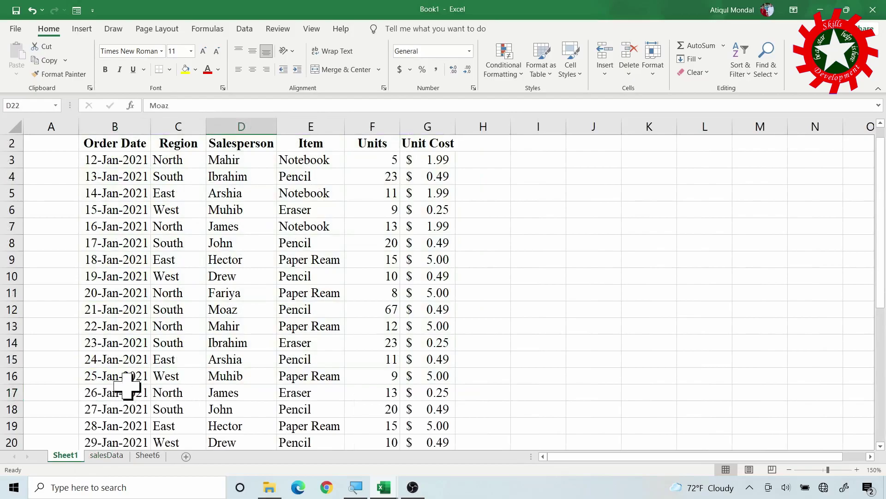
{"action": "left_click_drag", "start_coordinate": [109, 379], "coordinate": [421, 376]}
{"action": "key", "text": "ctrl+c"}
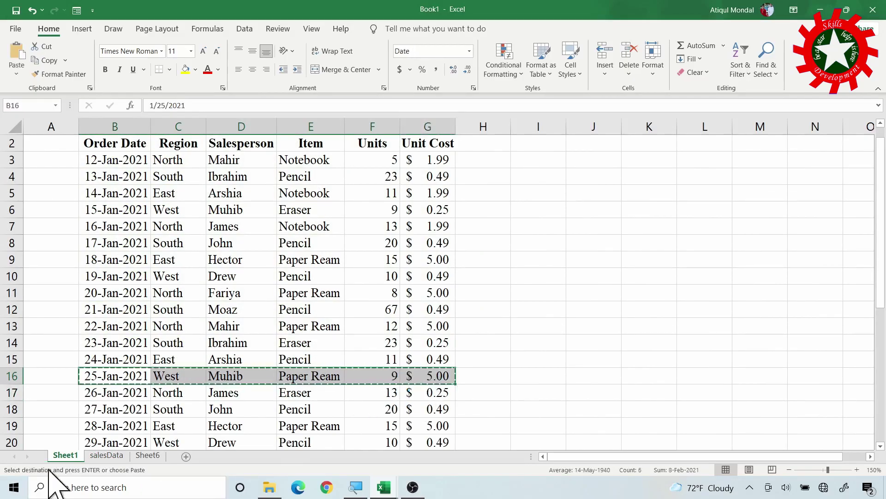
{"action": "left_click", "coordinate": [107, 455]}
{"action": "key", "text": "ctrl+v"}
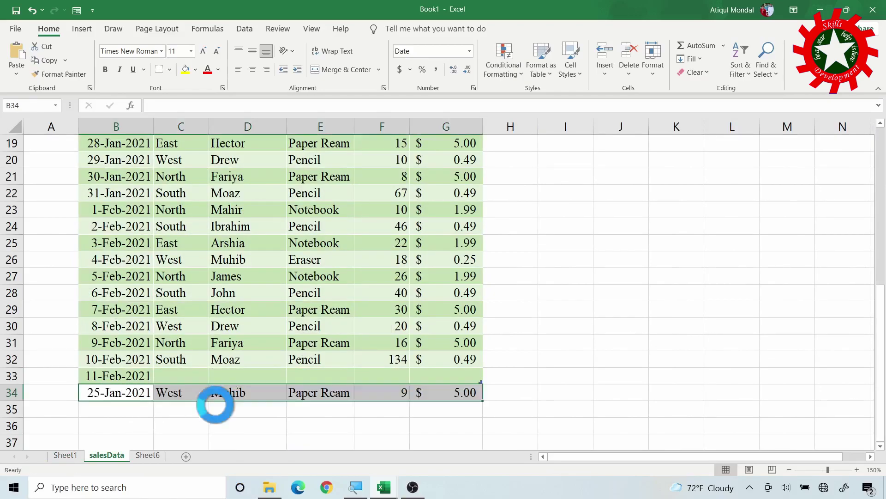
{"action": "left_click", "coordinate": [280, 392]}
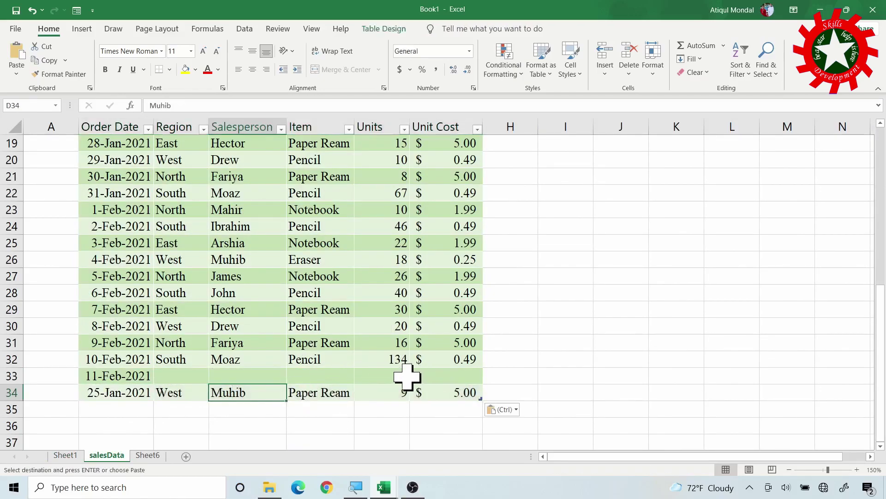
- Delete the two added table rows, row 34 and row 33
{"action": "left_click", "coordinate": [81, 391]}
{"action": "right_click", "coordinate": [92, 392]}
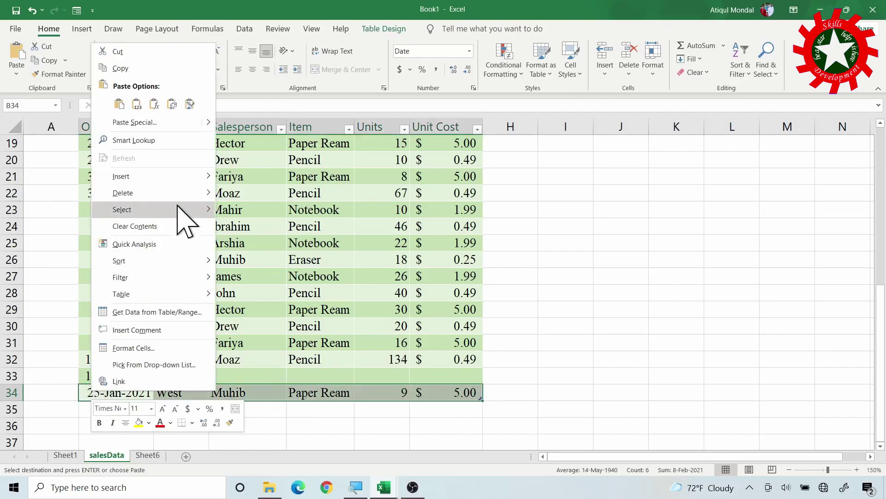
{"action": "mouse_move", "coordinate": [180, 193]}
{"action": "left_click", "coordinate": [265, 210]}
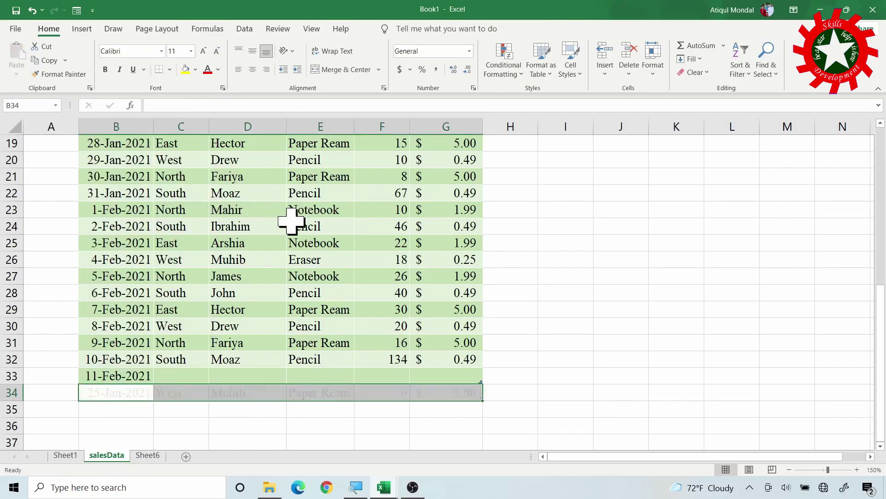
{"action": "left_click", "coordinate": [85, 373]}
{"action": "right_click", "coordinate": [92, 375]}
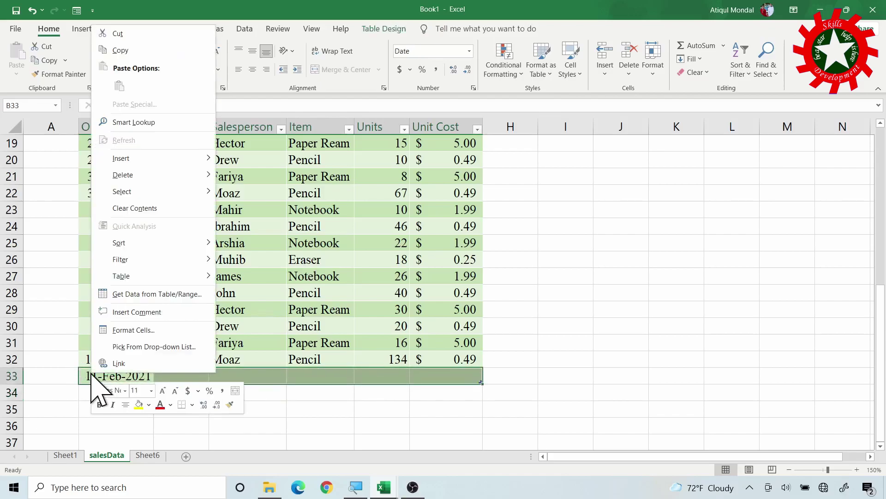
{"action": "mouse_move", "coordinate": [161, 178]}
{"action": "left_click", "coordinate": [242, 184]}
- Add a new table column in H by entering the header "Sales Total" in H2
{"action": "scroll", "coordinate": [505, 178], "scroll_direction": "up", "scroll_amount": 6}
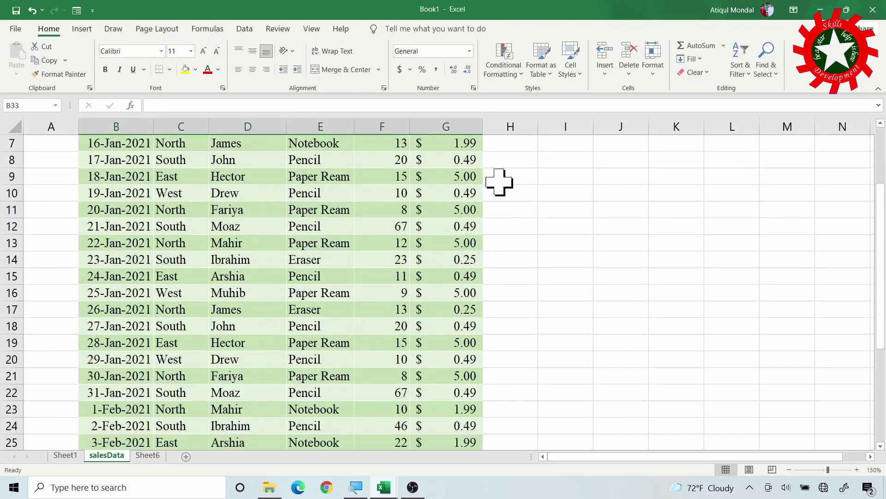
{"action": "left_click", "coordinate": [511, 157]}
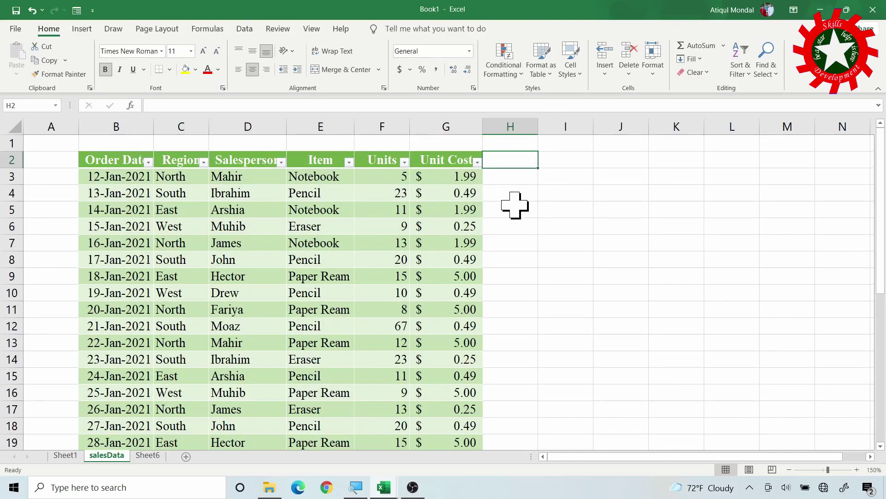
{"action": "type", "text": "S"}
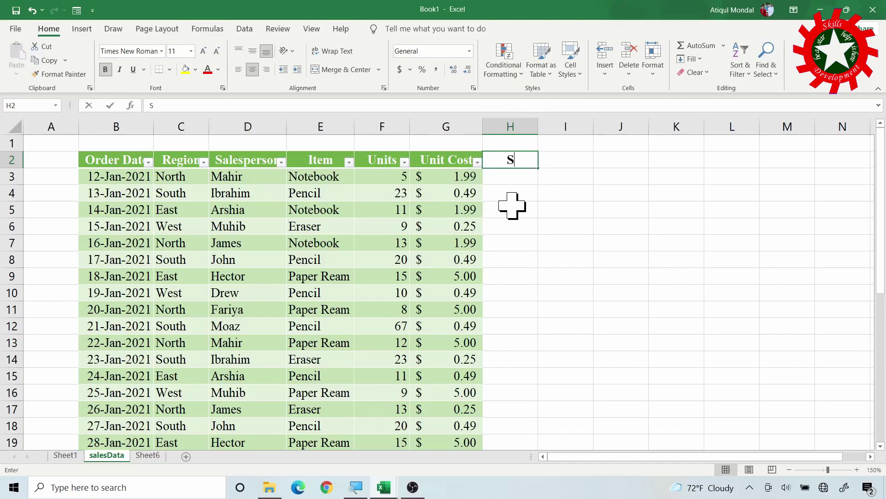
{"action": "type", "text": "ales"}
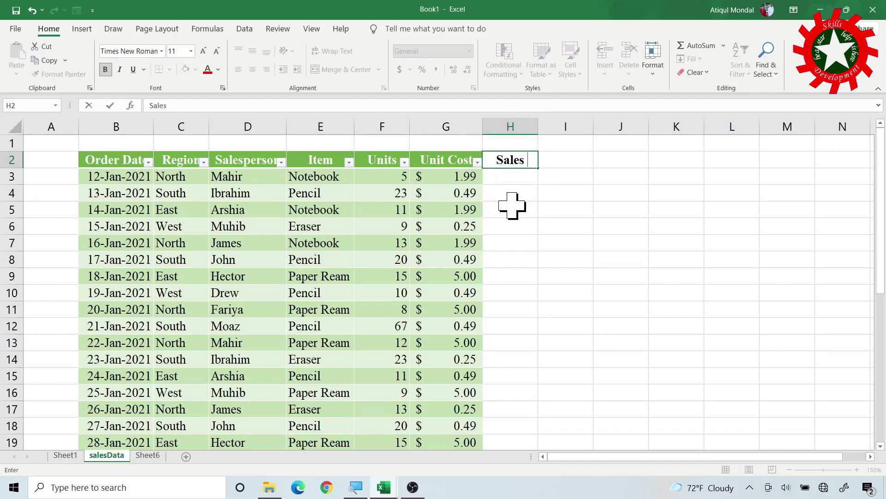
{"action": "type", "text": " Total"}
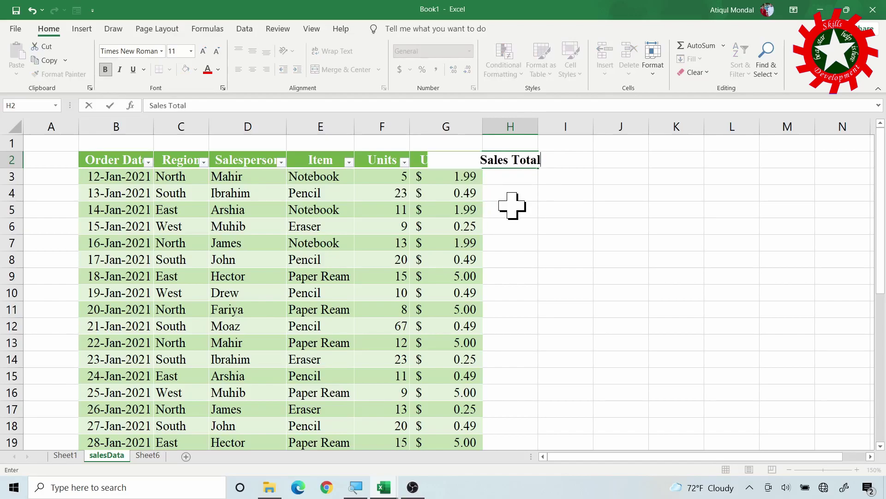
{"action": "key", "text": "Return"}
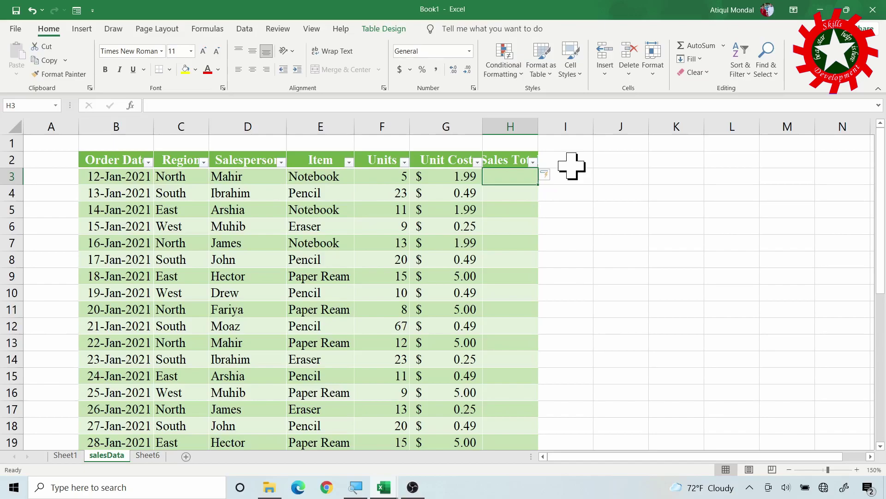
{"action": "type", "text": "="}
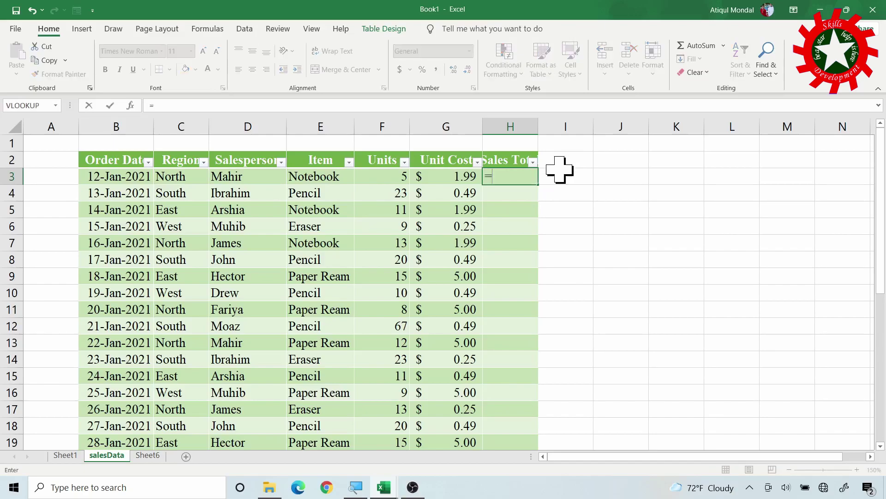
{"action": "left_click", "coordinate": [397, 175]}
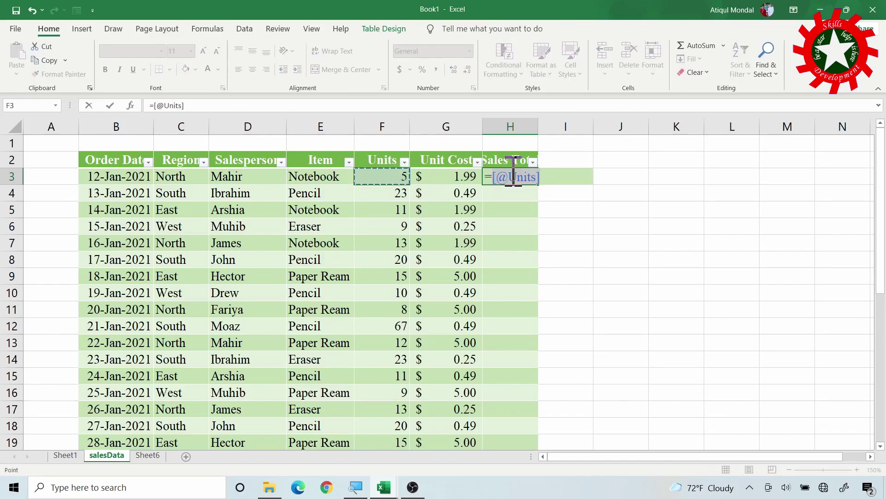
{"action": "type", "text": "*"}
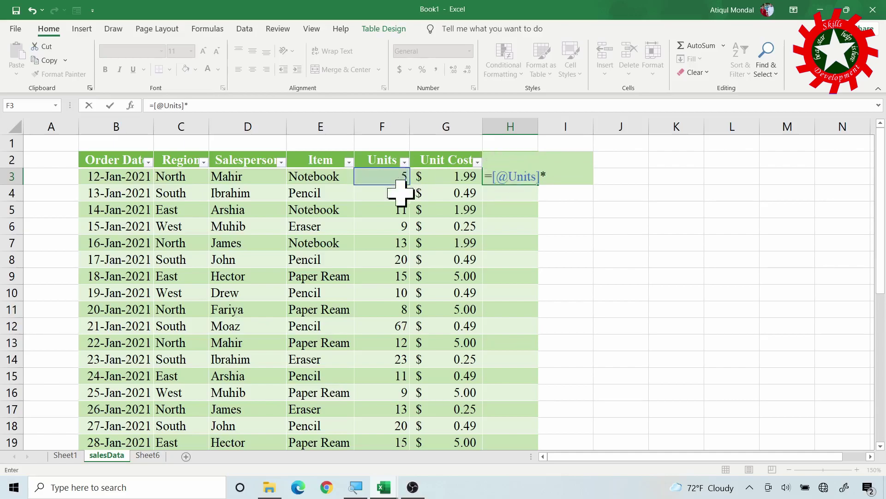
{"action": "left_click", "coordinate": [463, 182]}
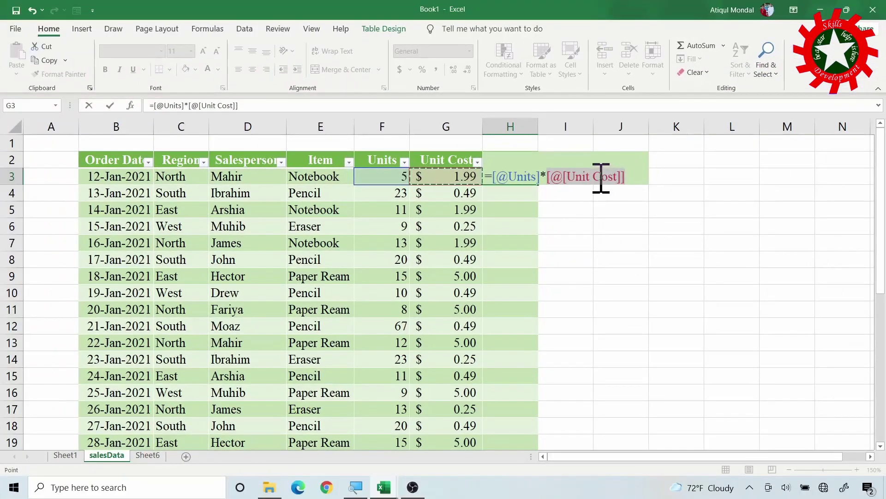
{"action": "key", "text": "Return"}
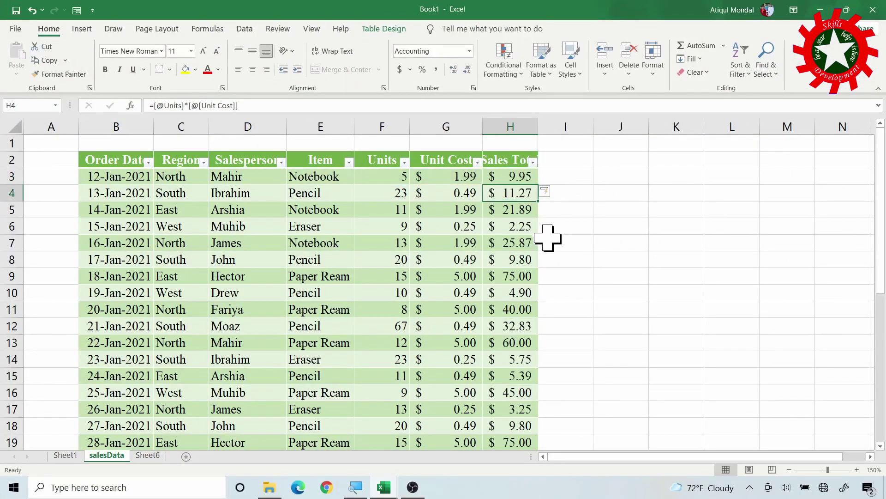
{"action": "scroll", "coordinate": [553, 236], "scroll_direction": "down", "scroll_amount": 3}
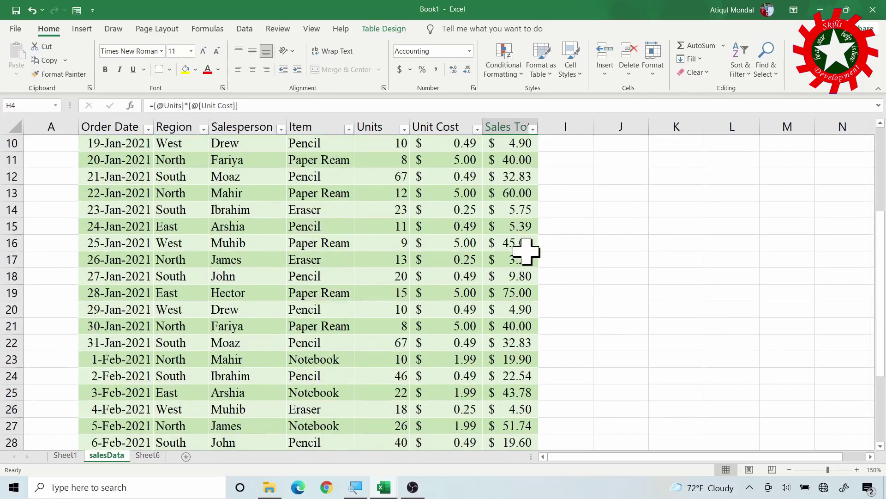
{"action": "scroll", "coordinate": [526, 251], "scroll_direction": "down", "scroll_amount": 2}
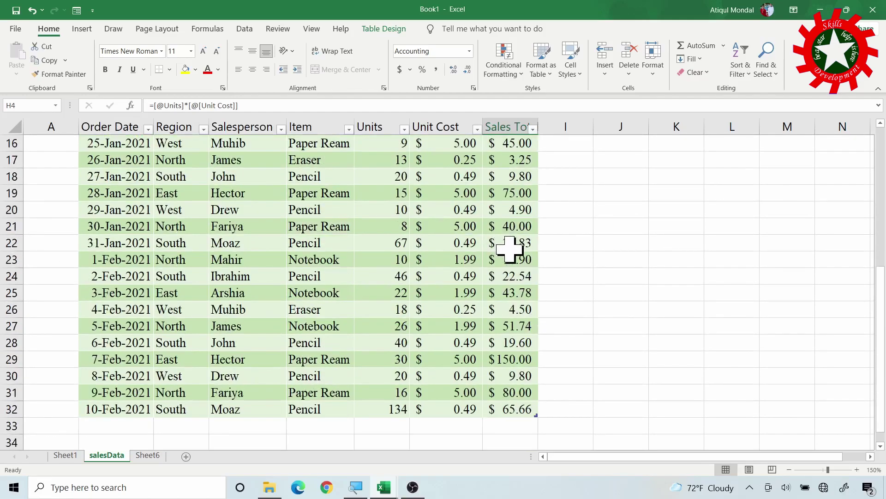
{"action": "scroll", "coordinate": [510, 249], "scroll_direction": "up", "scroll_amount": 5}
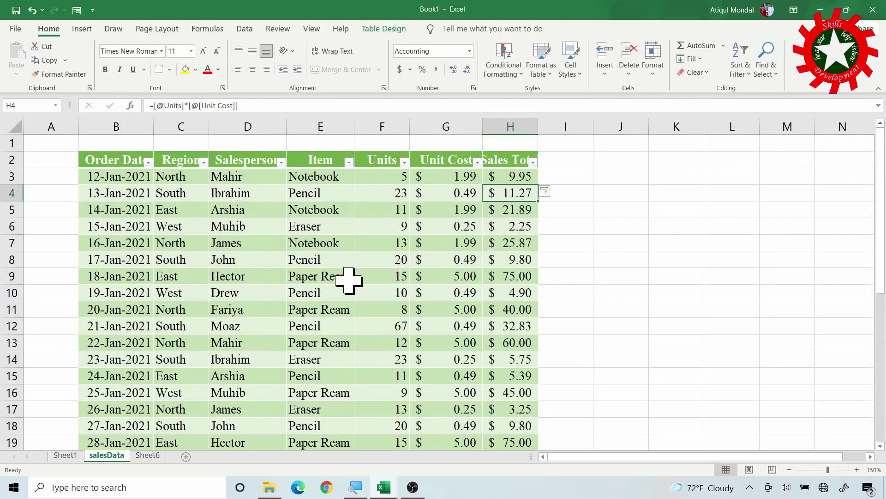
- Turn the table's header row off and back on
{"action": "left_click", "coordinate": [373, 259]}
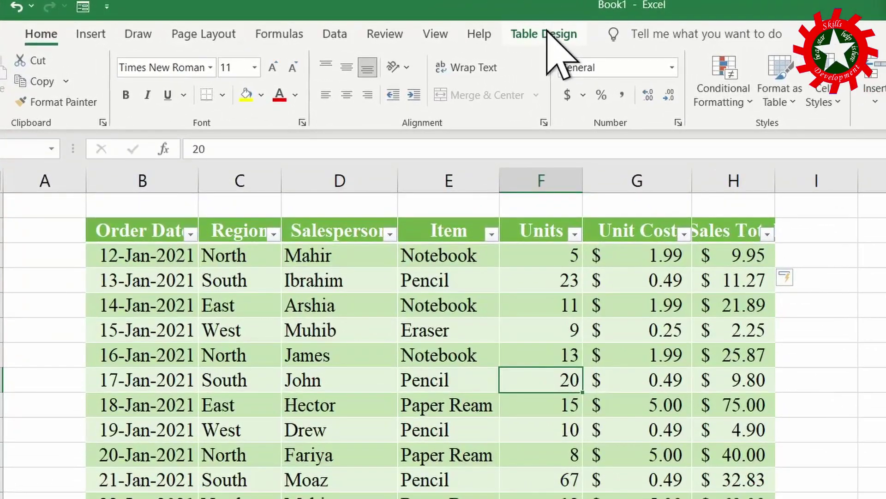
{"action": "left_click", "coordinate": [548, 34]}
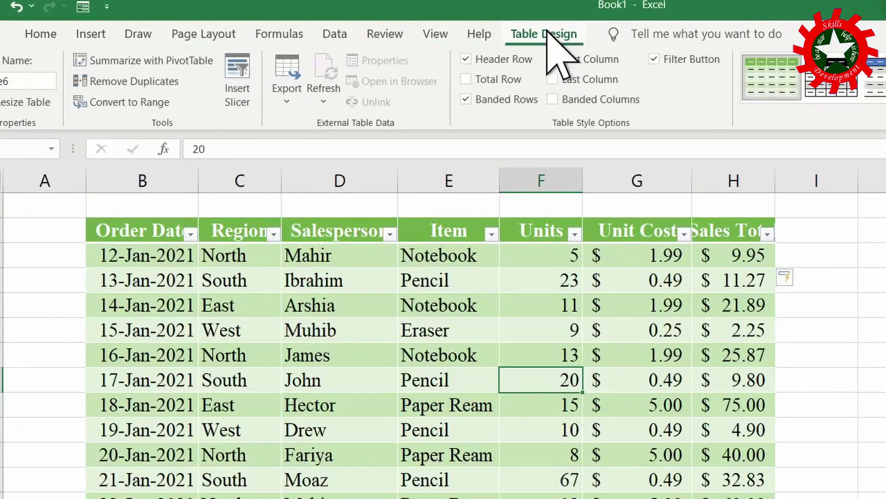
{"action": "left_click", "coordinate": [467, 59]}
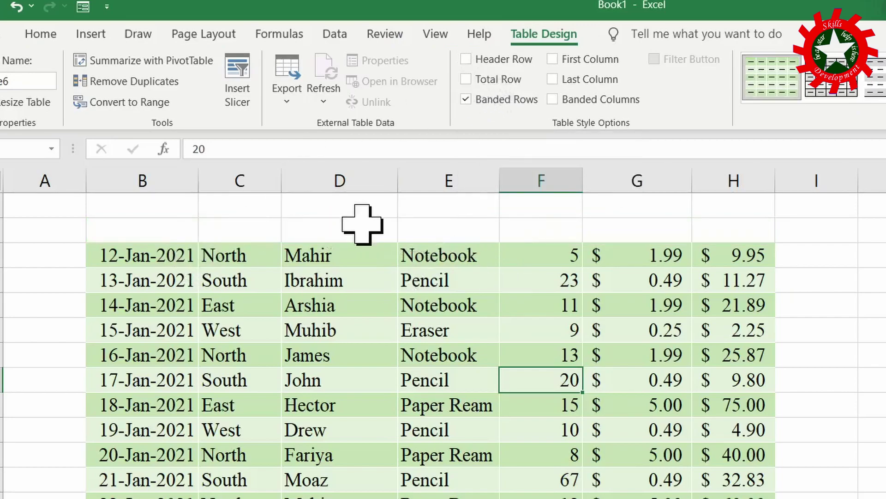
{"action": "left_click", "coordinate": [466, 59]}
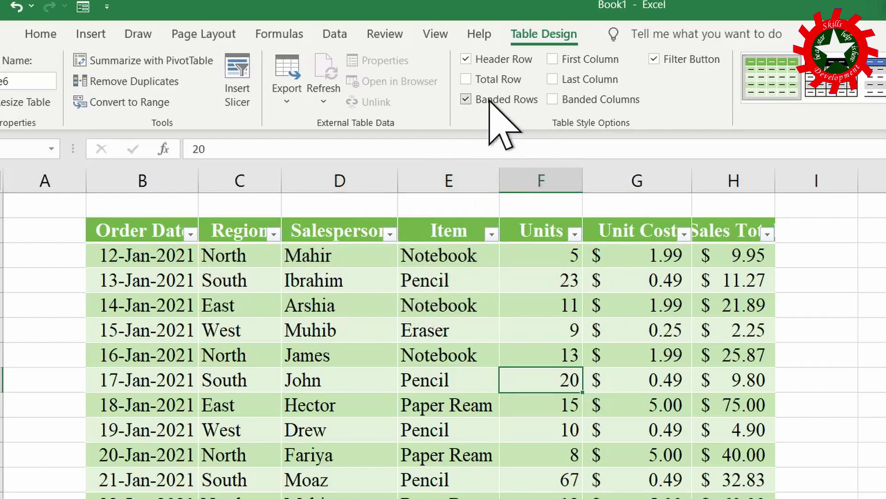
- Switch the table from banded rows to banded columns, and return it to banded rows
{"action": "left_click", "coordinate": [466, 99]}
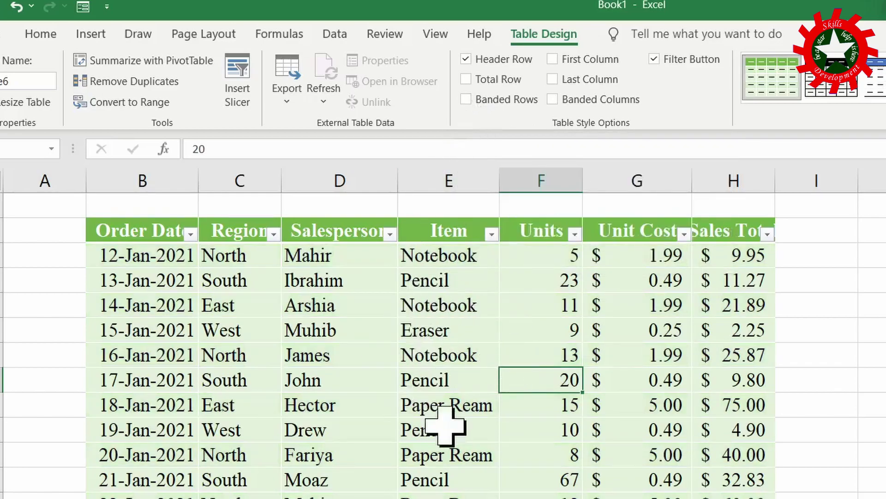
{"action": "left_click", "coordinate": [553, 99]}
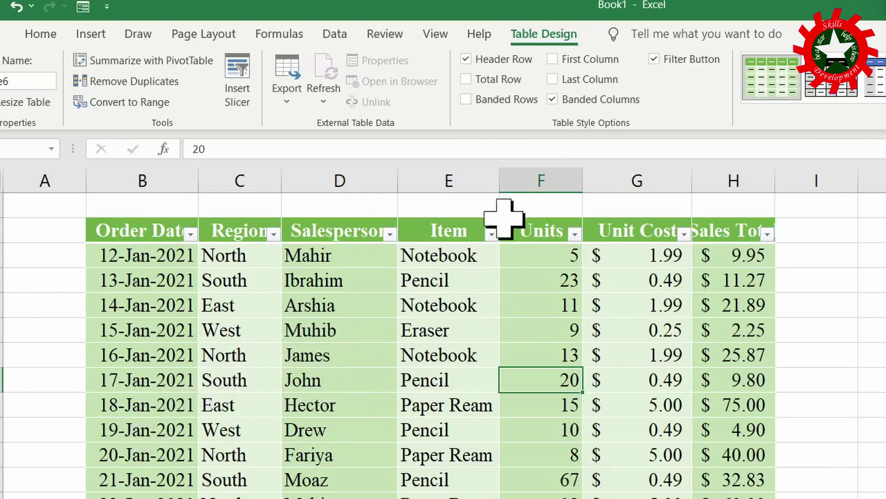
{"action": "left_click", "coordinate": [553, 99]}
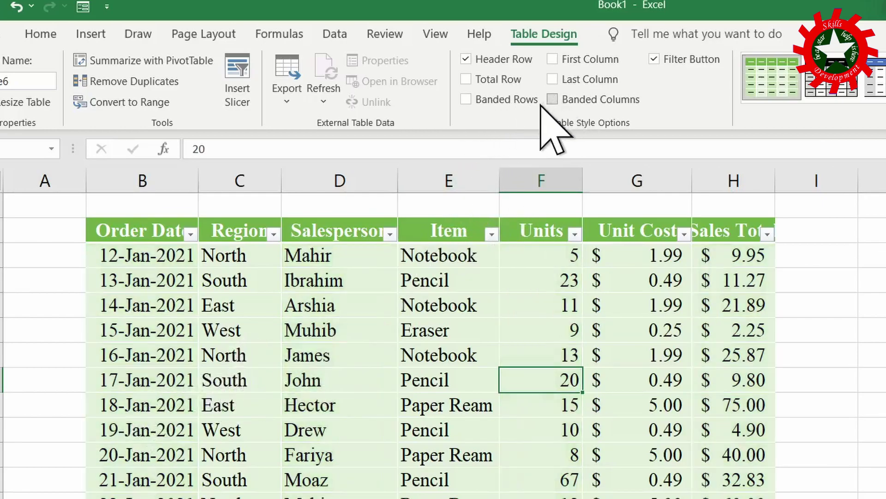
{"action": "left_click", "coordinate": [467, 99]}
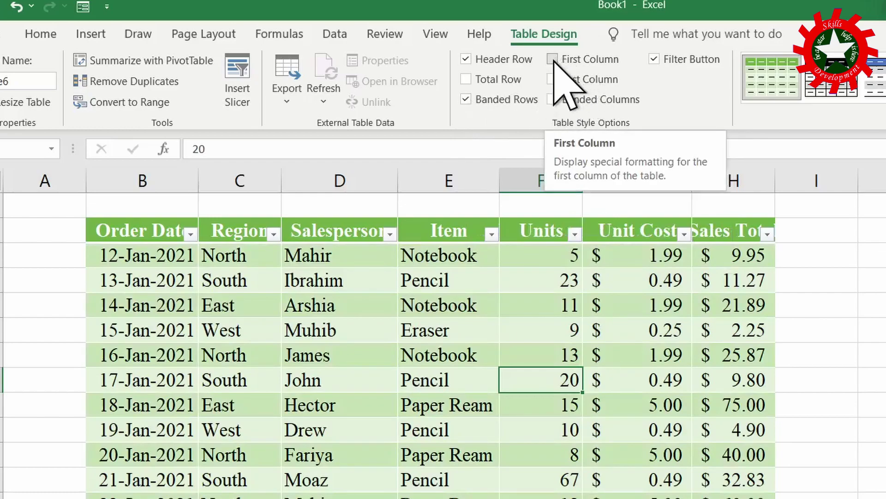
- Turn First Column and Last Column formatting on and off again, and hide and restore the filter buttons
{"action": "left_click", "coordinate": [553, 60]}
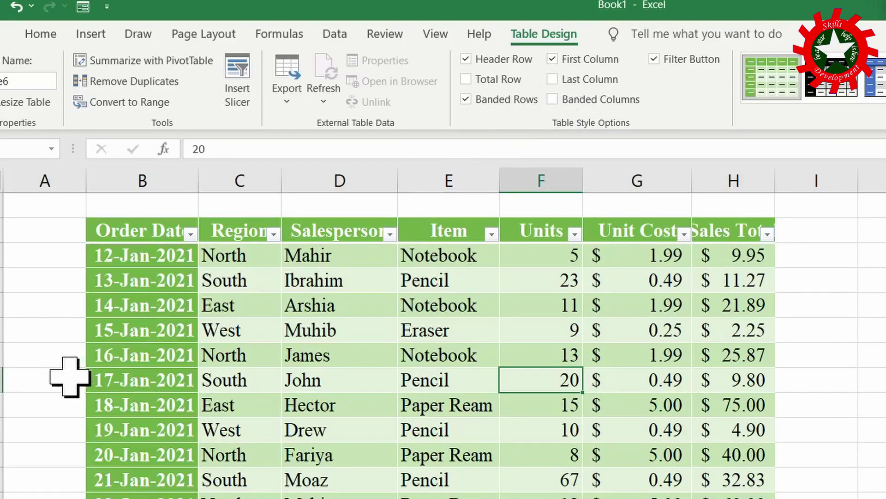
{"action": "left_click", "coordinate": [553, 79]}
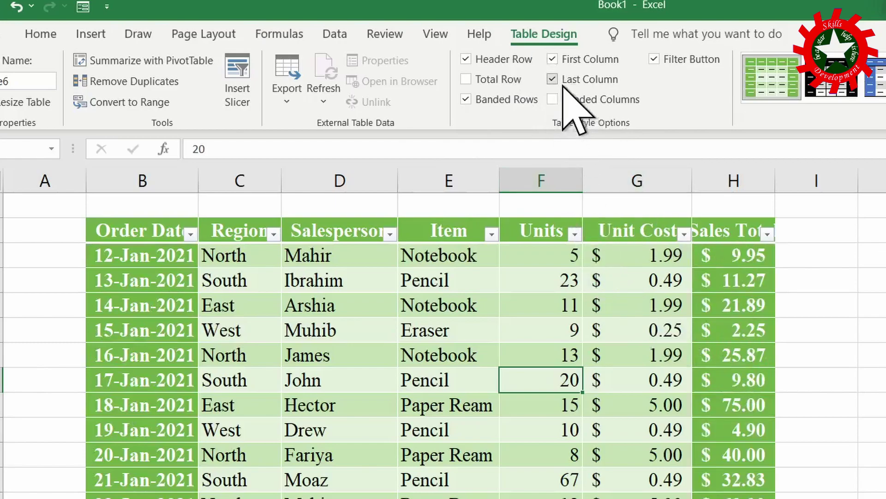
{"action": "left_click", "coordinate": [553, 60]}
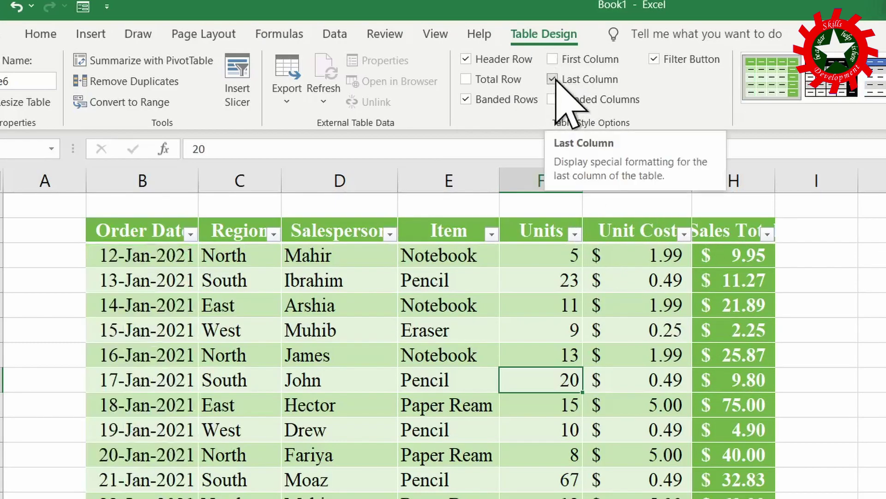
{"action": "left_click", "coordinate": [553, 80]}
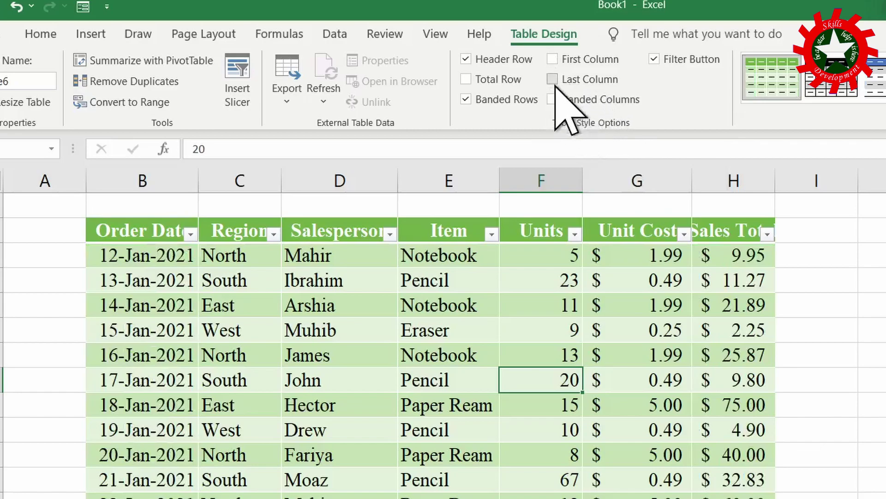
{"action": "left_click", "coordinate": [655, 60]}
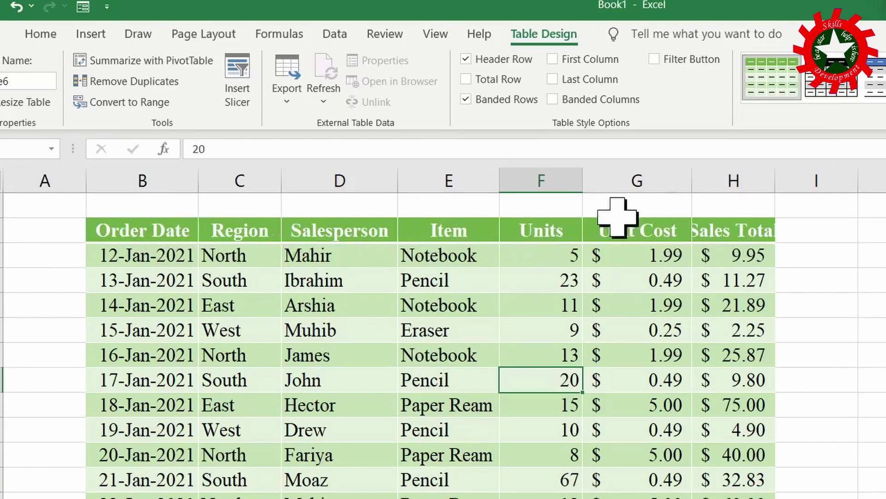
{"action": "left_click", "coordinate": [655, 59]}
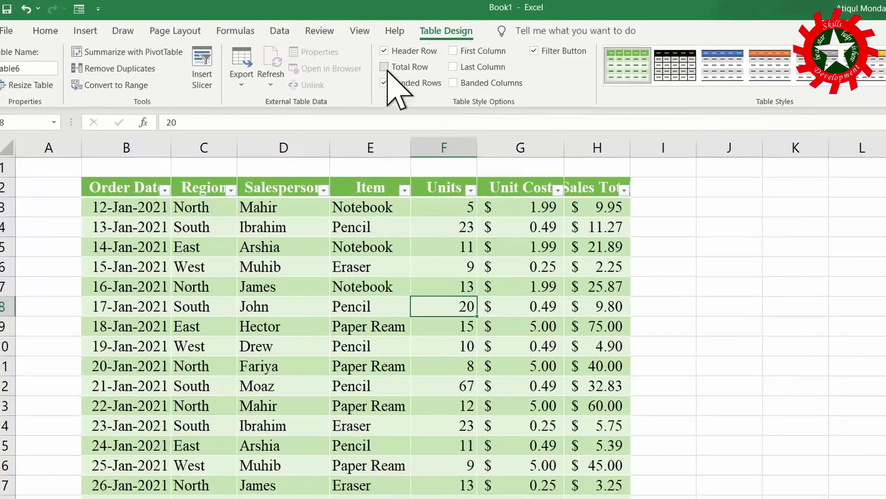
- Add a total row to the table and open the list of summary functions for Sales Total in H33
{"action": "left_click", "coordinate": [385, 67]}
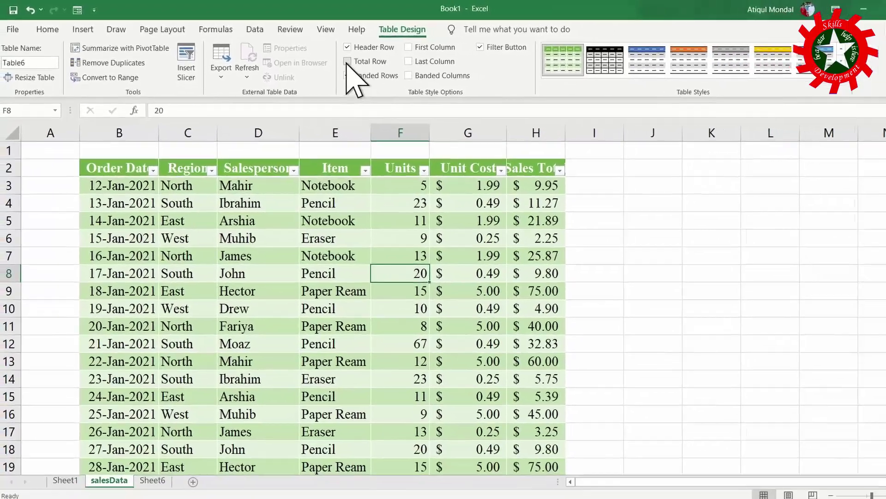
{"action": "scroll", "coordinate": [507, 285], "scroll_direction": "down", "scroll_amount": 8}
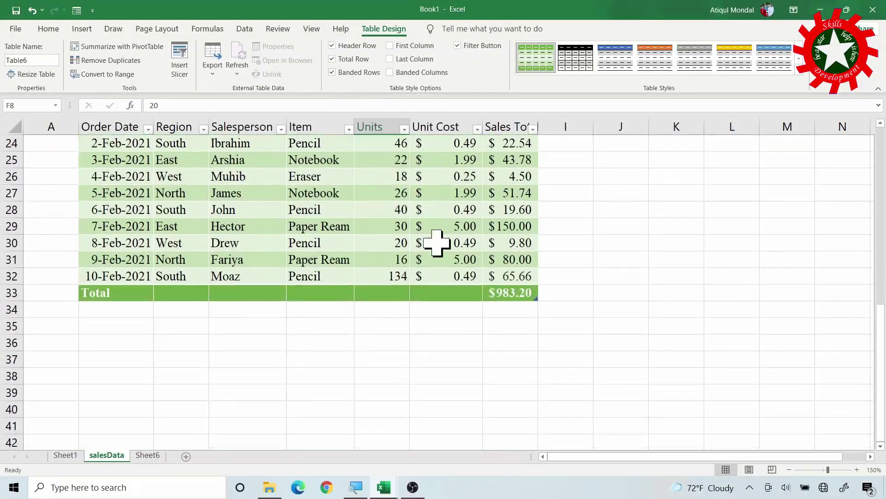
{"action": "left_click", "coordinate": [530, 292]}
{"action": "left_click", "coordinate": [543, 296]}
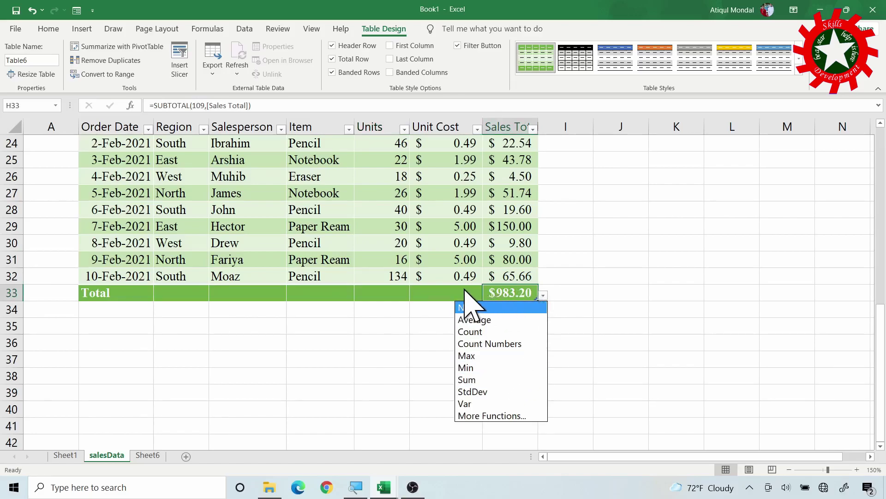
- Set the total row's Unit Cost cell to Average
{"action": "left_click", "coordinate": [437, 293]}
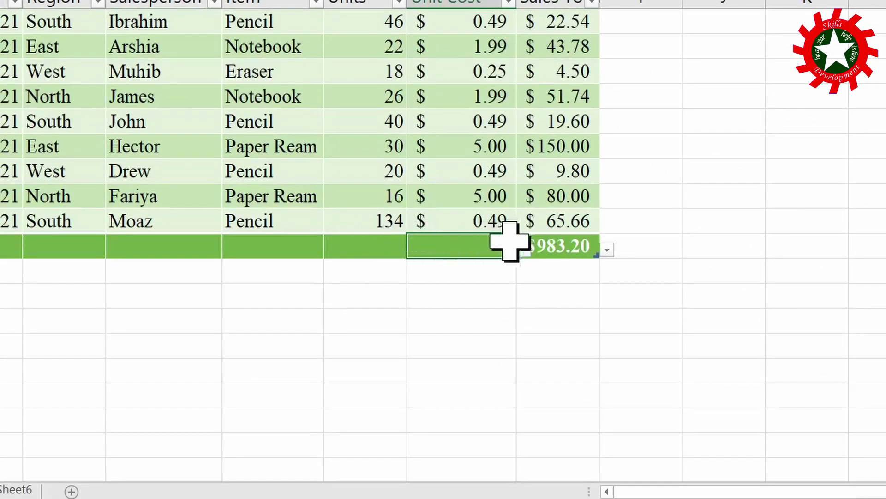
{"action": "left_click", "coordinate": [523, 250]}
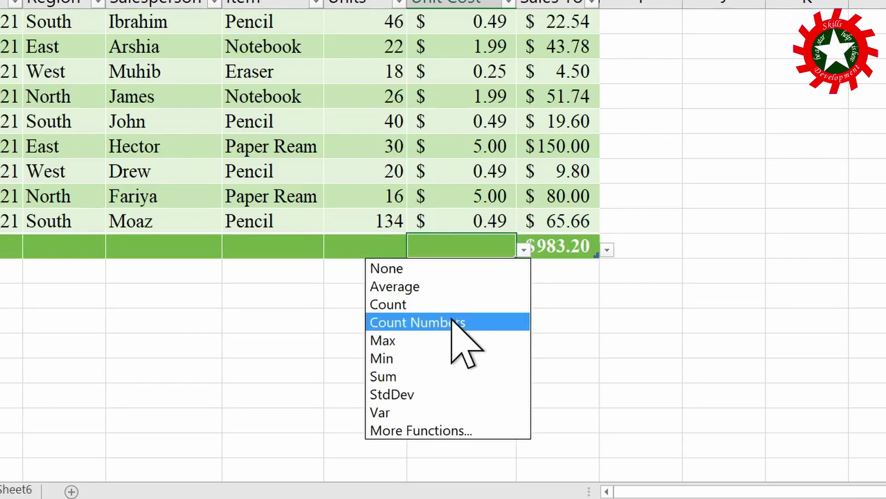
{"action": "left_click", "coordinate": [431, 293]}
- Set the total row's Units cell to Sum
{"action": "left_click", "coordinate": [381, 251]}
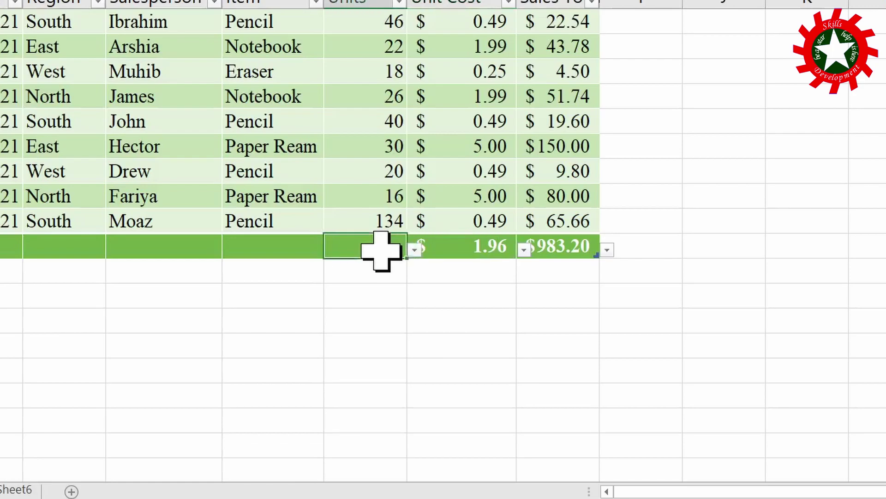
{"action": "left_click", "coordinate": [415, 250]}
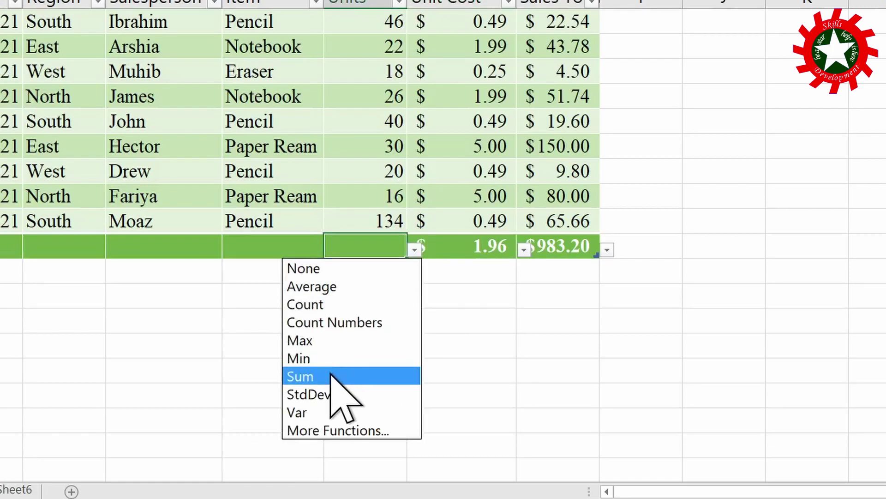
{"action": "left_click", "coordinate": [385, 373]}
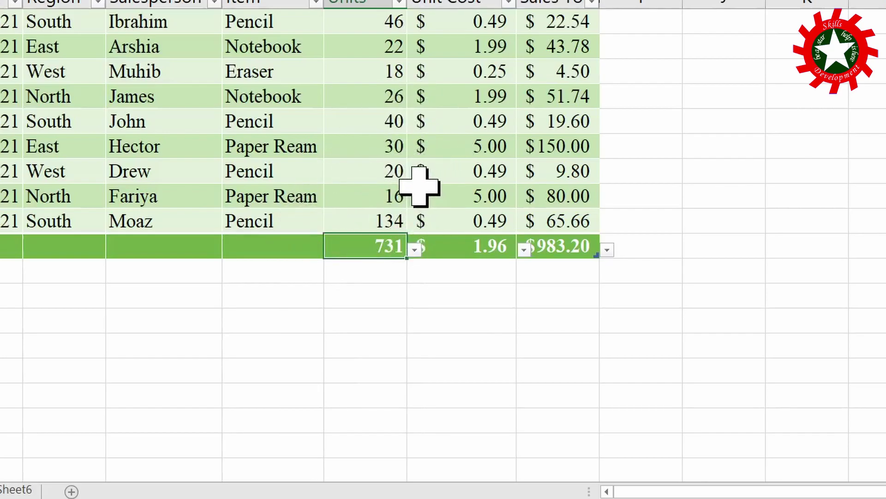
- Sort the table by Region from A to Z, and re-sort it by Salesperson from Z to A
{"action": "scroll", "coordinate": [420, 187], "scroll_direction": "up", "scroll_amount": 8}
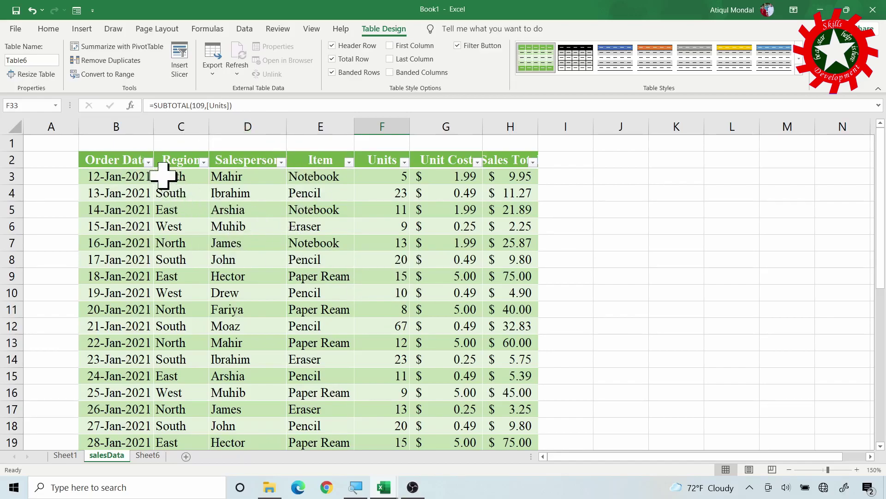
{"action": "left_click", "coordinate": [204, 162]}
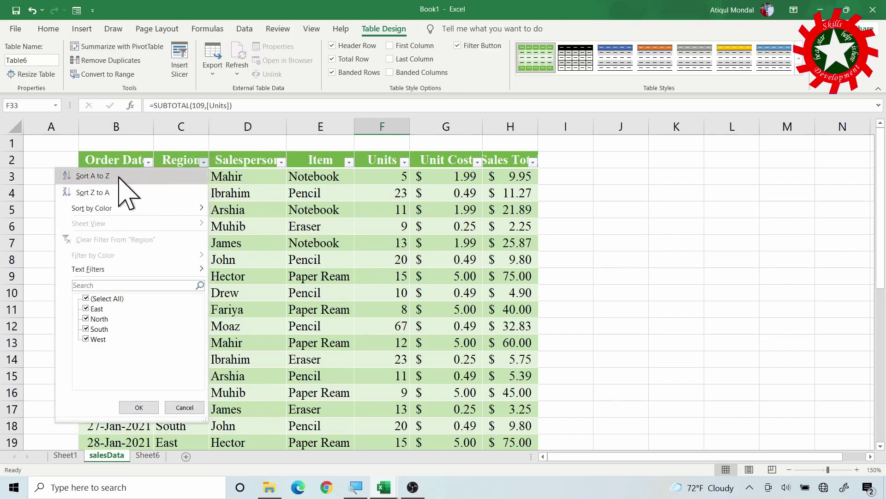
{"action": "left_click", "coordinate": [119, 176]}
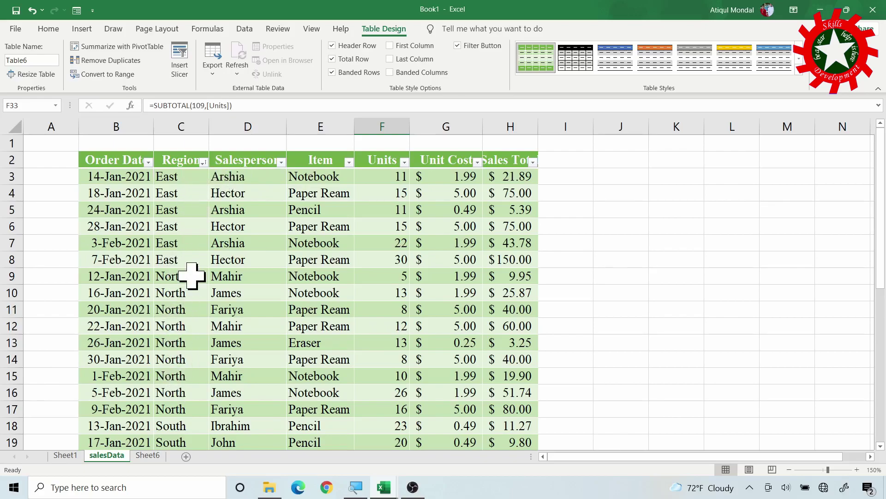
{"action": "left_click", "coordinate": [282, 162]}
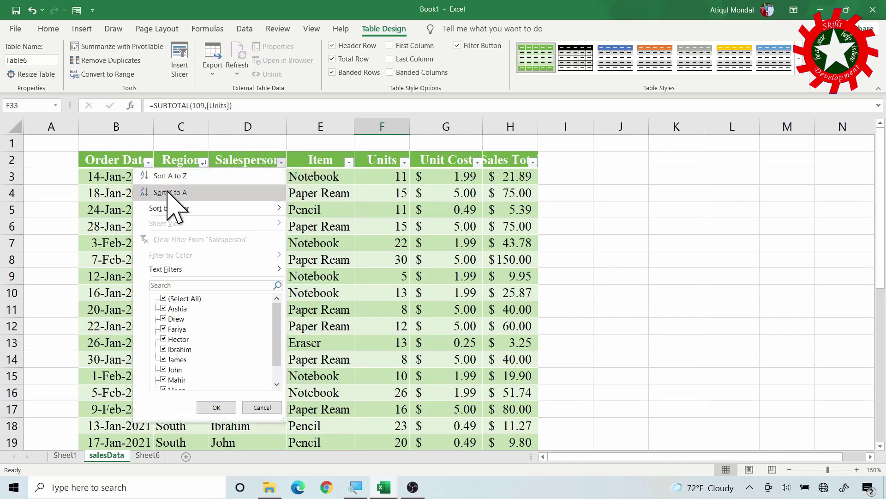
{"action": "key", "text": "Escape"}
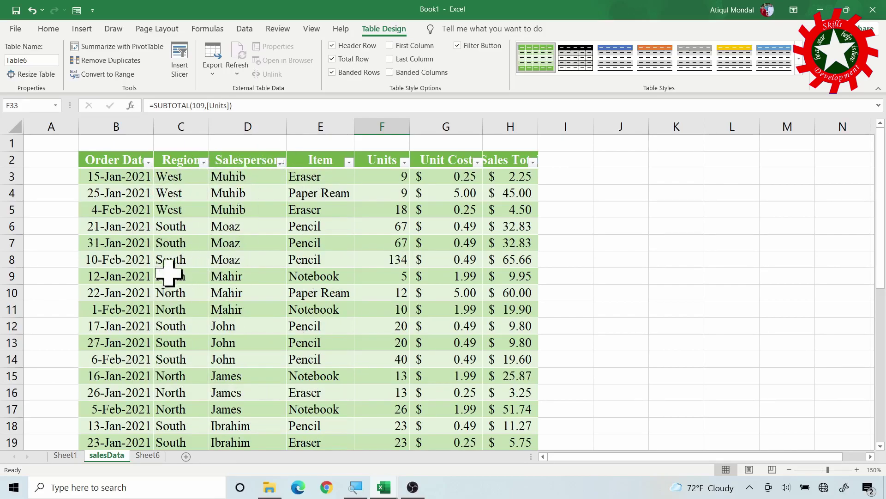
- Filter the table to show only the North region, and clear the Region filter again
{"action": "left_click", "coordinate": [203, 162]}
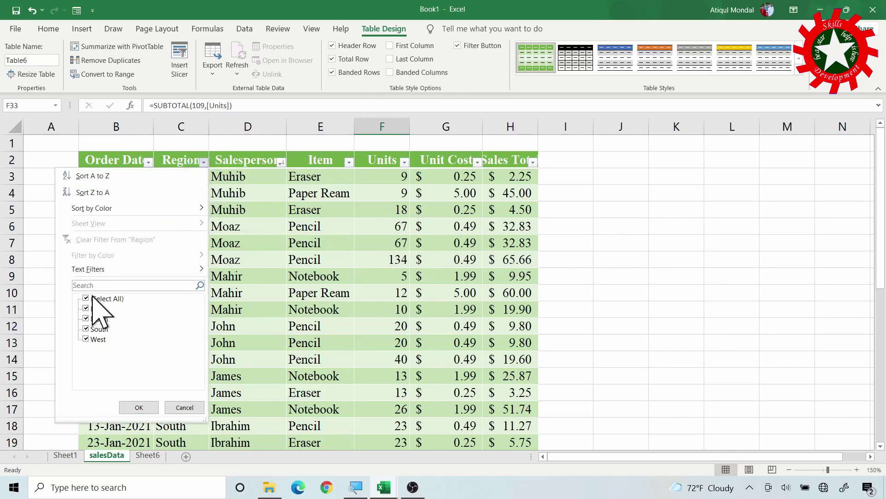
{"action": "left_click", "coordinate": [87, 319]}
{"action": "left_click", "coordinate": [139, 407]}
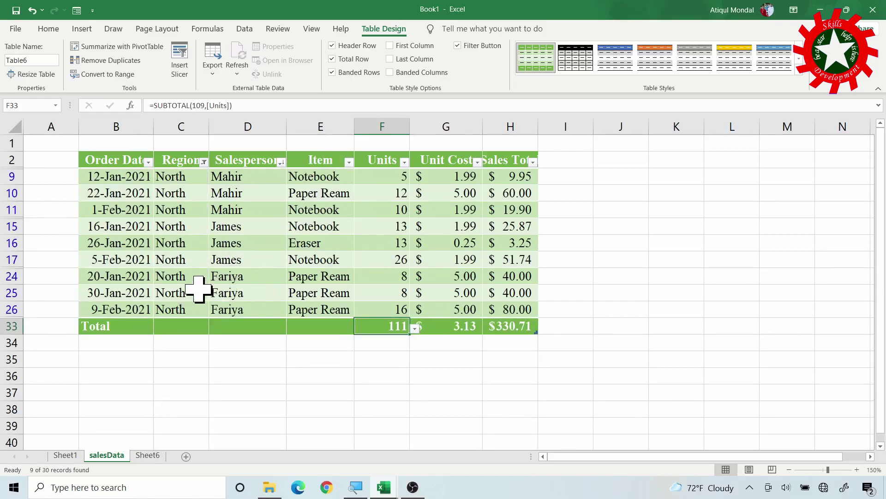
{"action": "left_click", "coordinate": [203, 163]}
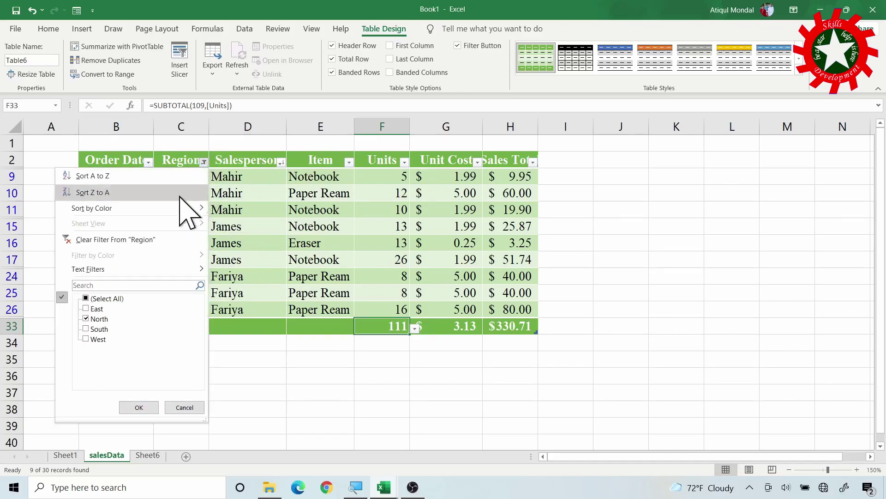
{"action": "left_click", "coordinate": [138, 240]}
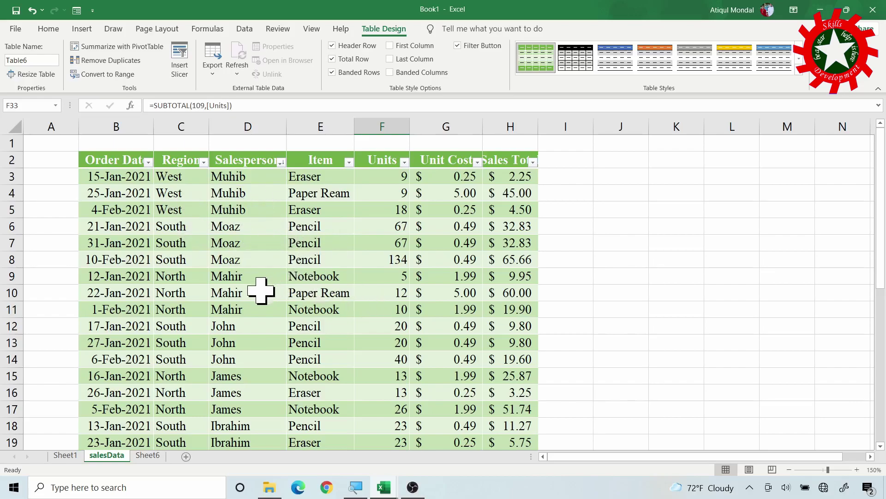
- Insert slicers for Region and Item and place them side by side next to the table, with Region closest to it
{"action": "left_click", "coordinate": [333, 249]}
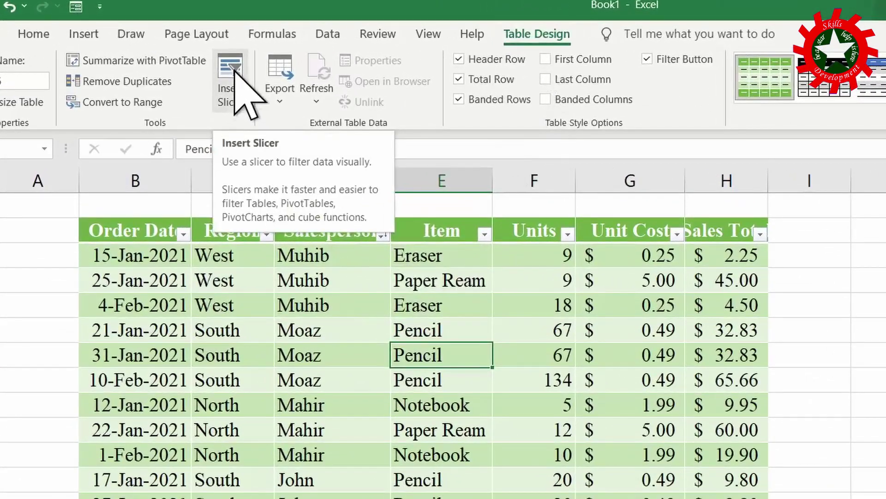
{"action": "left_click", "coordinate": [183, 55]}
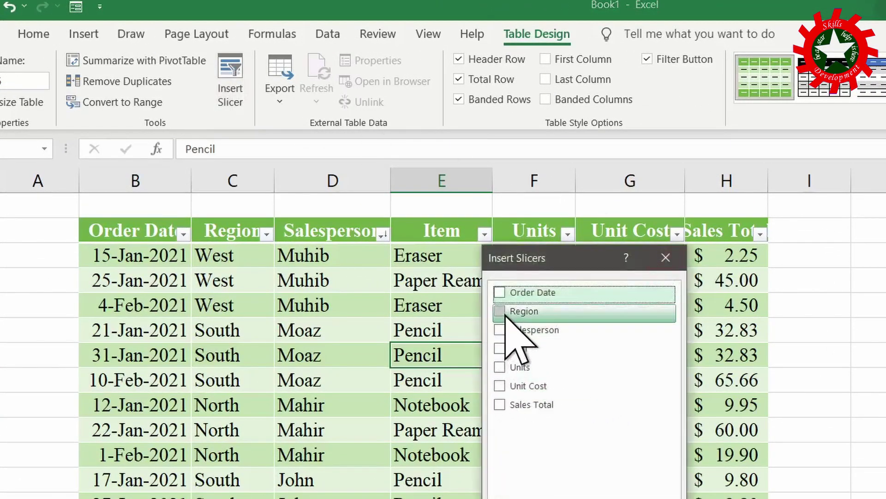
{"action": "left_click", "coordinate": [505, 313]}
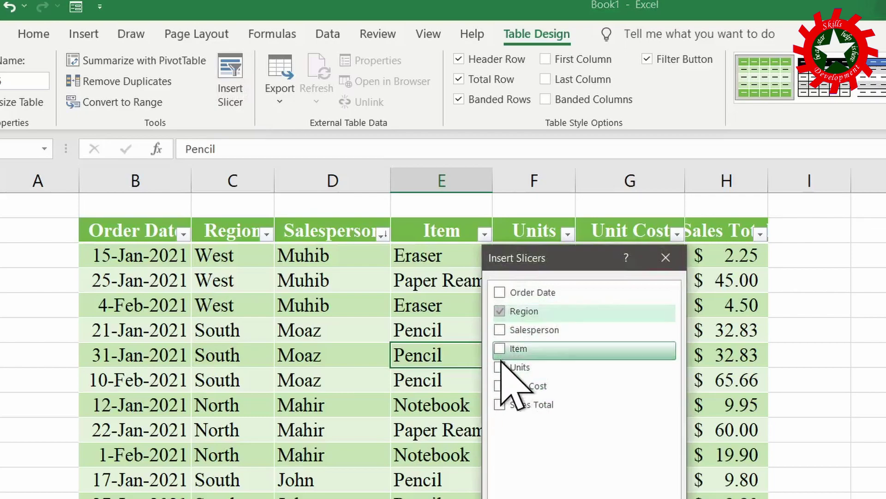
{"action": "left_click", "coordinate": [505, 349]}
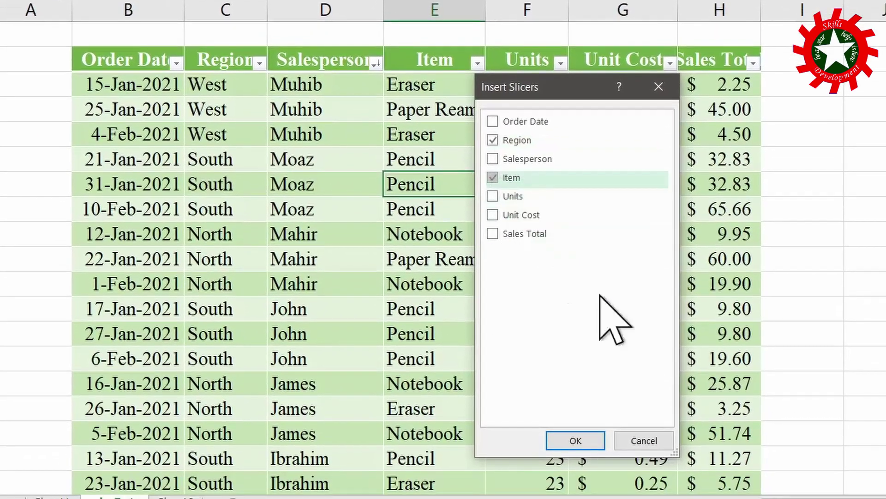
{"action": "left_click", "coordinate": [575, 441]}
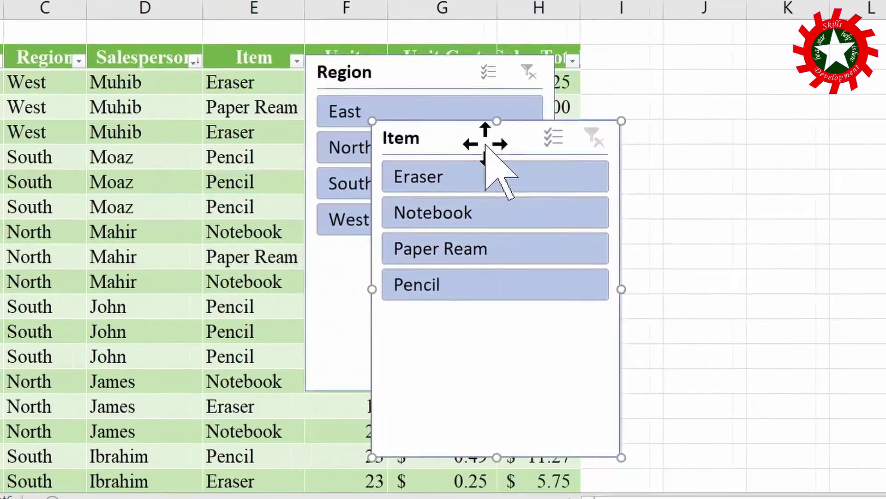
{"action": "left_click_drag", "start_coordinate": [486, 147], "coordinate": [759, 45]}
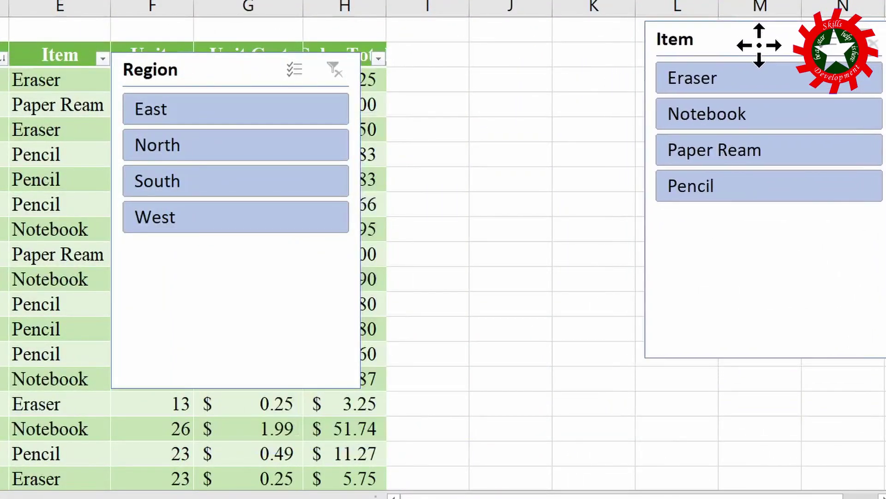
{"action": "left_click_drag", "start_coordinate": [223, 71], "coordinate": [505, 67]}
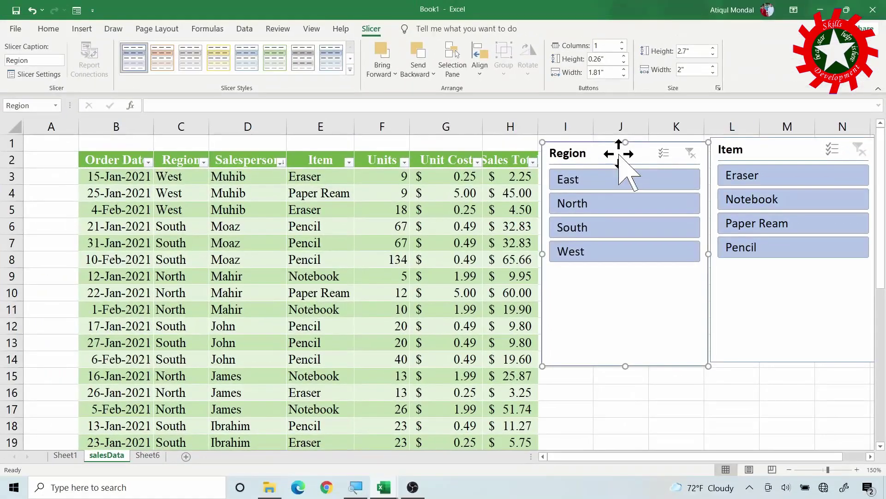
- Filter with the Region slicer by East, North, South and West in turn, add South to West, and reselect all regions
{"action": "left_click", "coordinate": [602, 181]}
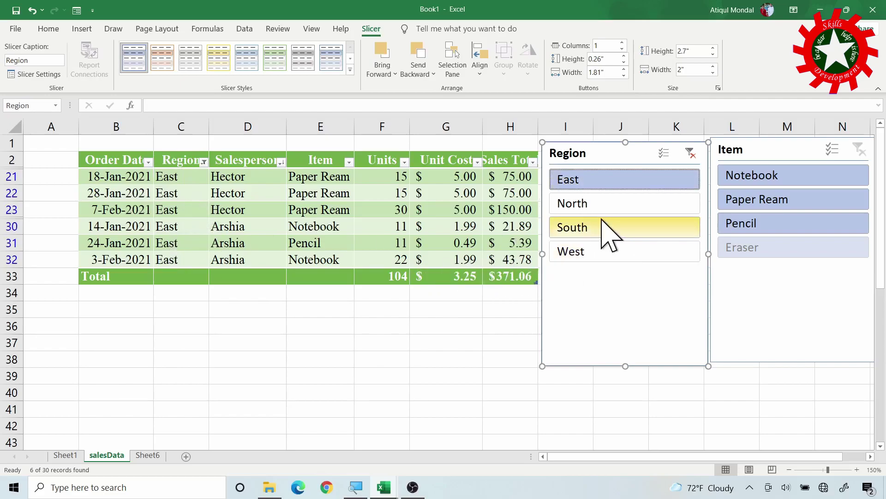
{"action": "left_click", "coordinate": [578, 206]}
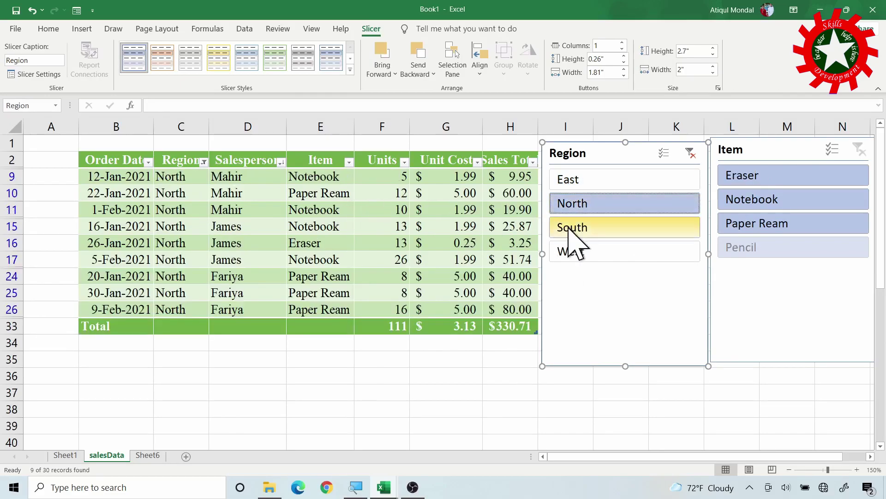
{"action": "left_click", "coordinate": [577, 229]}
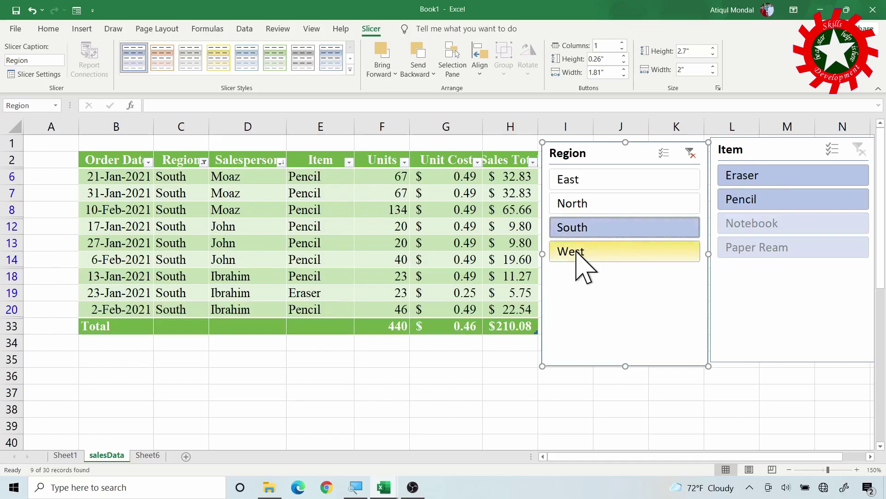
{"action": "left_click", "coordinate": [576, 250]}
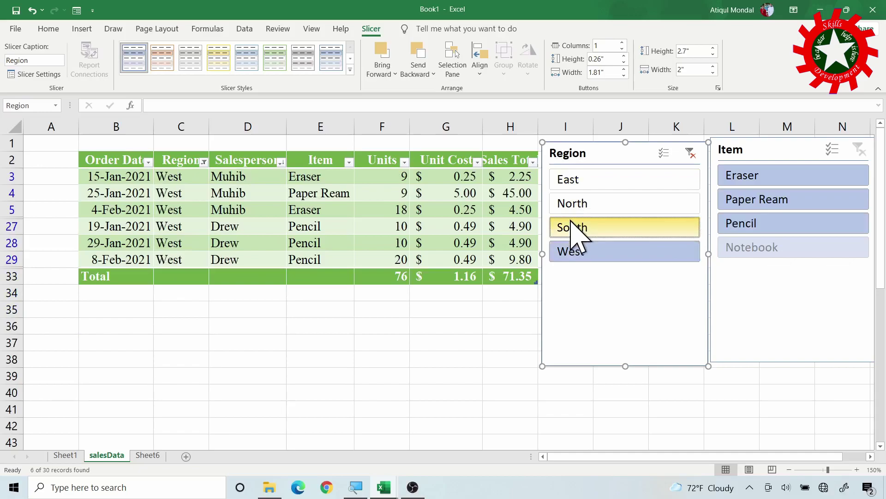
{"action": "left_click", "coordinate": [575, 229], "text": "ctrl"}
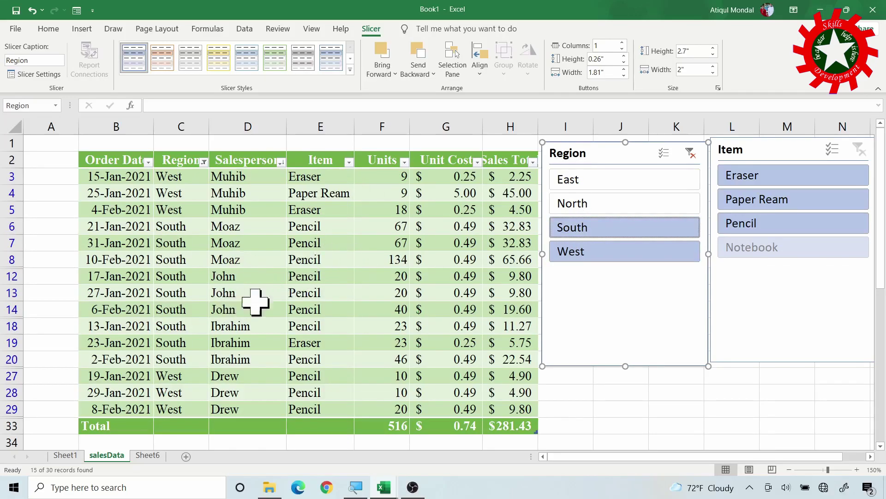
{"action": "left_click", "coordinate": [594, 181], "text": "shift"}
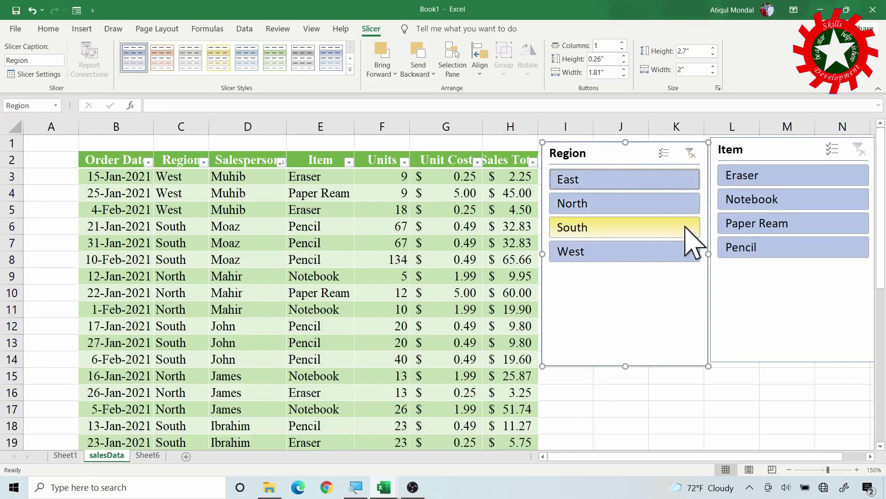
- Filter with the Item slicer by Eraser, by Notebook and by both together, and clear the Item filter
{"action": "left_click", "coordinate": [753, 177]}
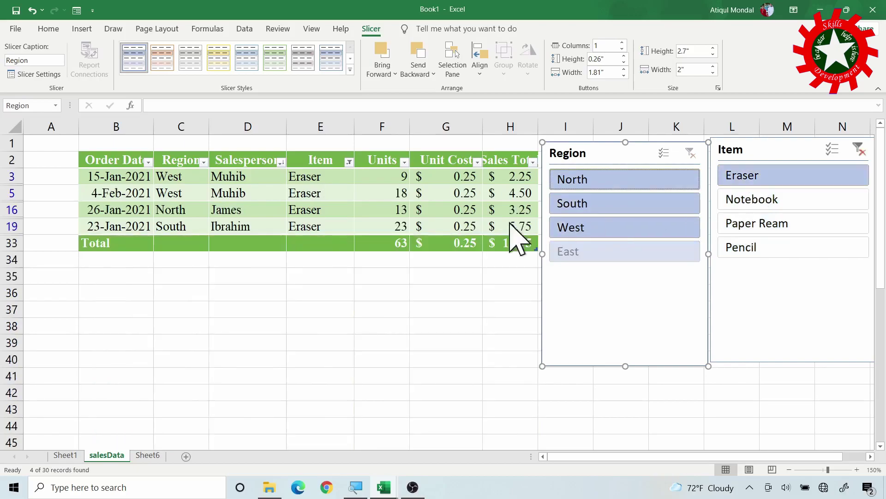
{"action": "left_click", "coordinate": [739, 199]}
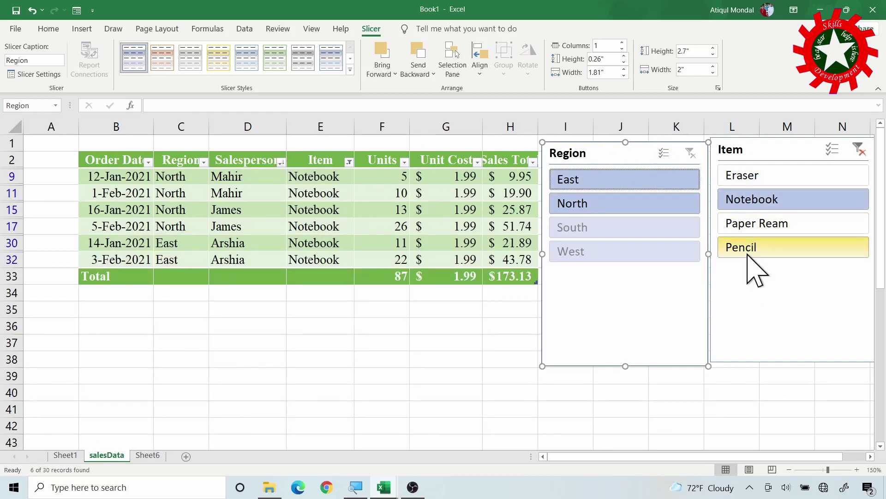
{"action": "left_click", "coordinate": [758, 176], "text": "ctrl"}
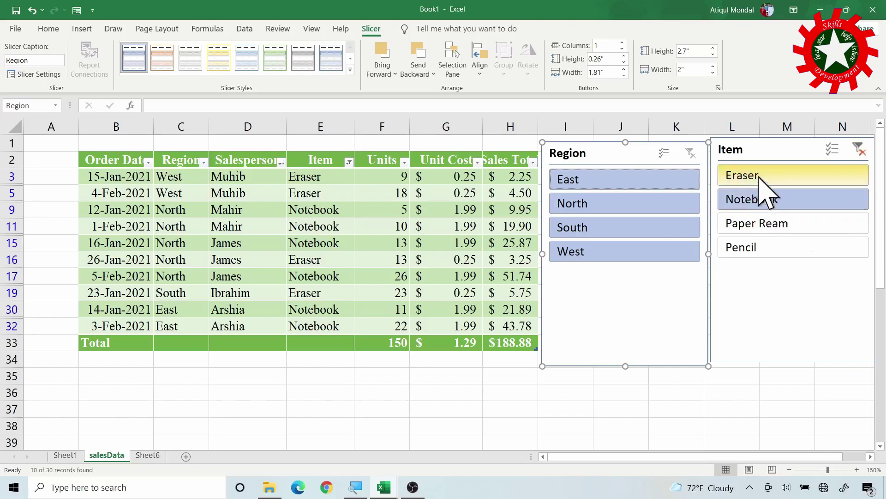
{"action": "left_click", "coordinate": [861, 151]}
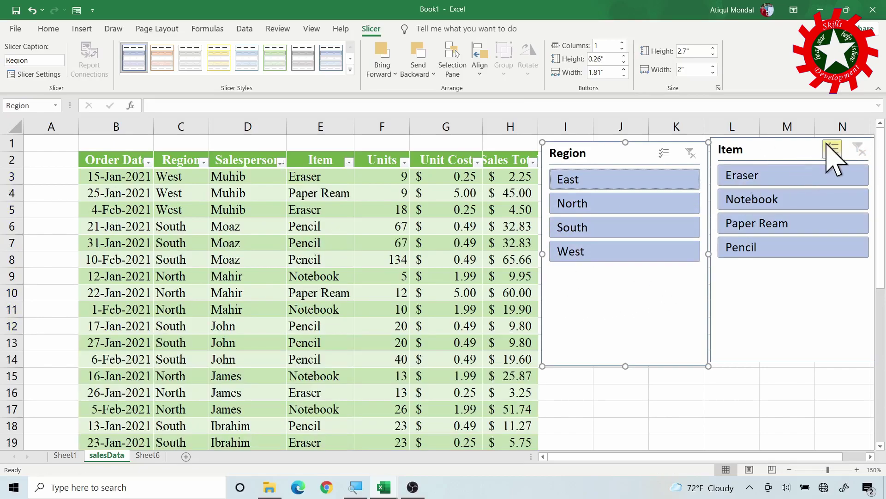
- Remove duplicate rows from the table based on the Region column only, and undo the removal
{"action": "left_click", "coordinate": [254, 226]}
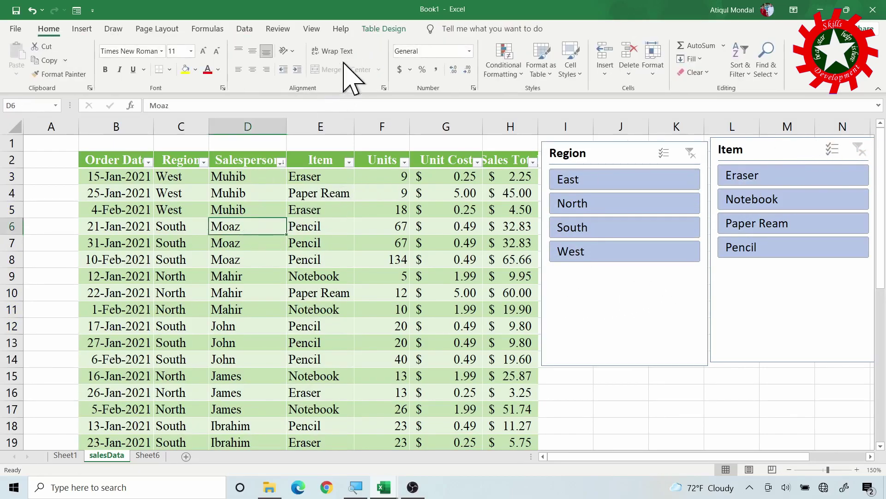
{"action": "left_click", "coordinate": [383, 29]}
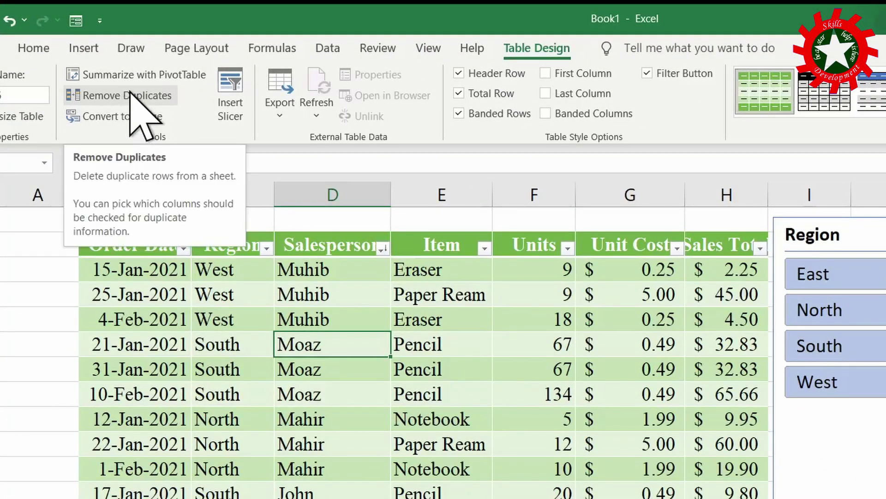
{"action": "left_click", "coordinate": [131, 94]}
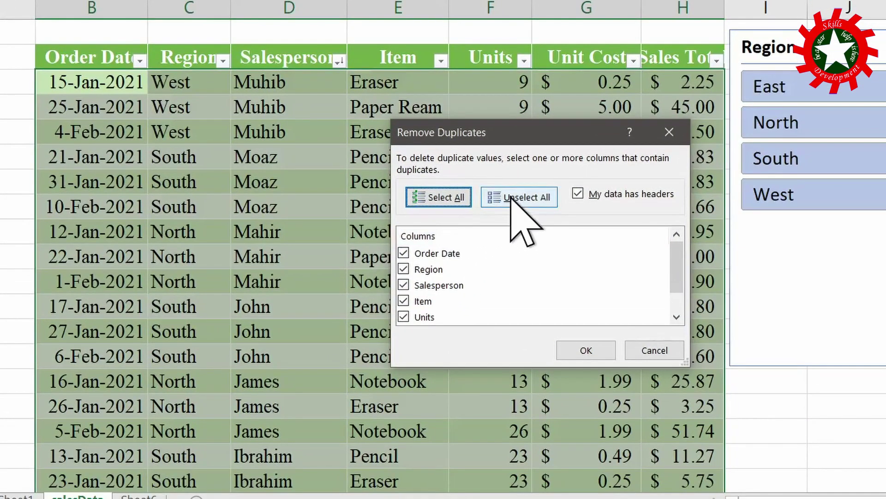
{"action": "left_click", "coordinate": [512, 198]}
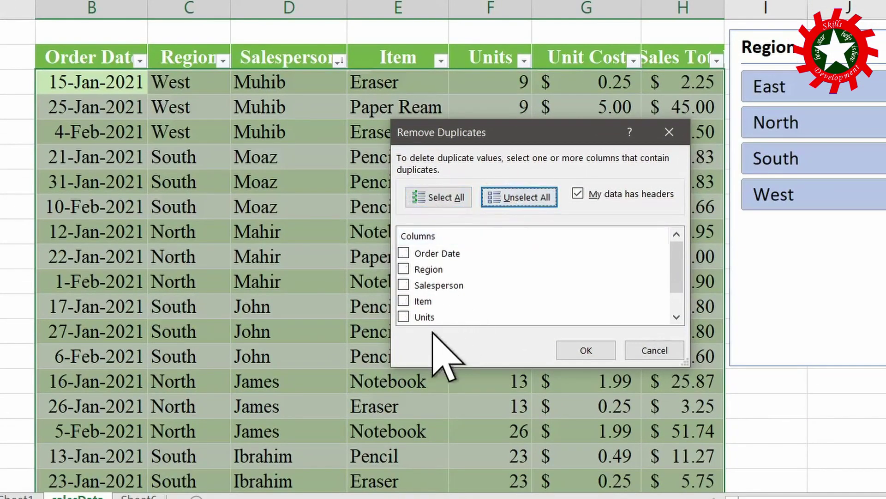
{"action": "left_click", "coordinate": [403, 269]}
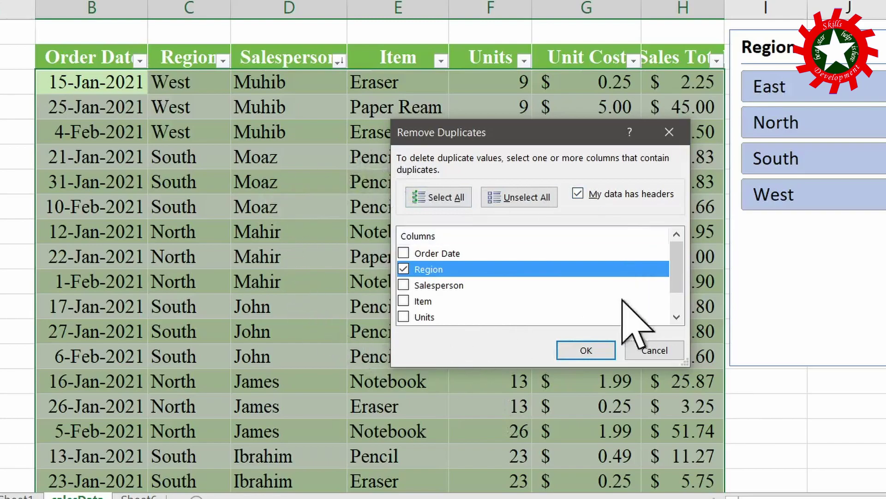
{"action": "left_click", "coordinate": [584, 352]}
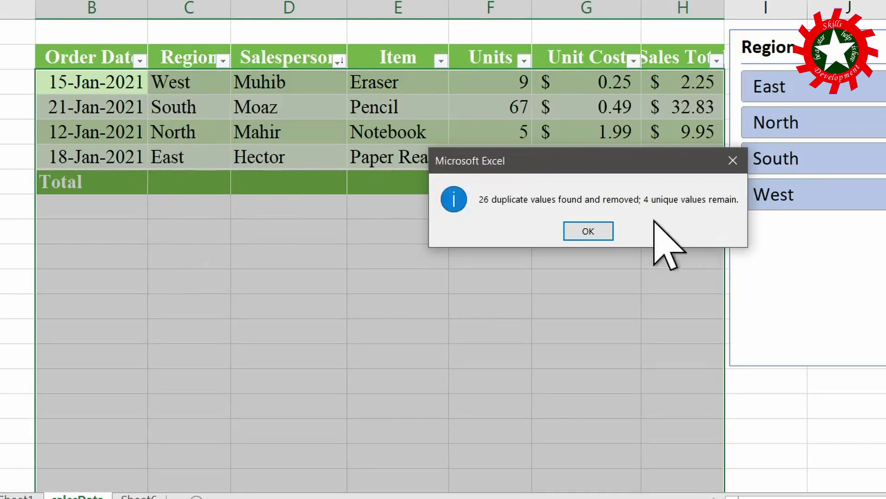
{"action": "left_click", "coordinate": [591, 233]}
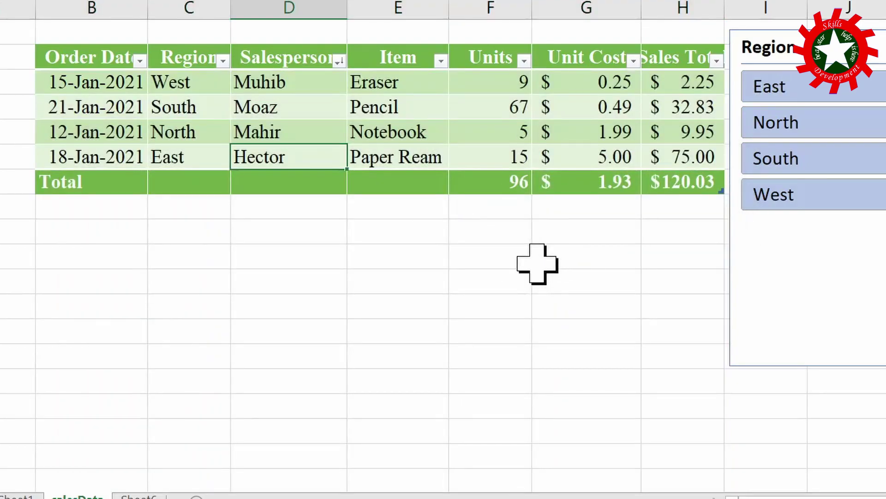
{"action": "key", "text": "ctrl+z"}
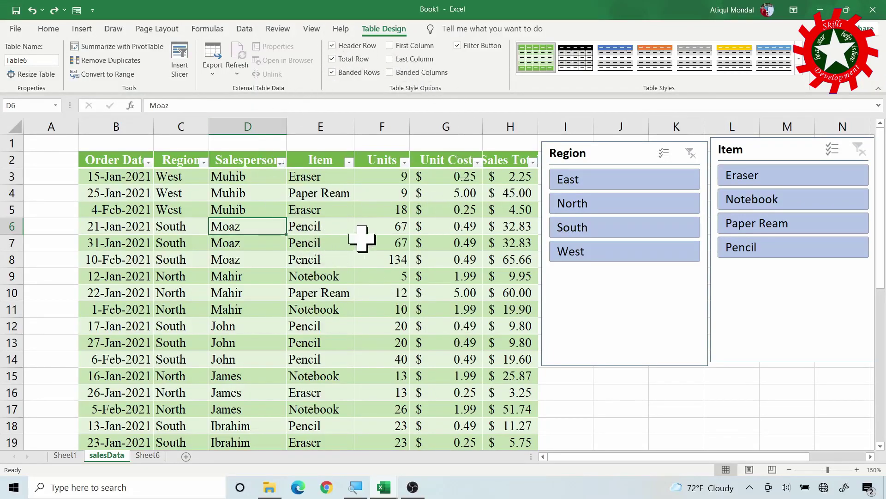
- Rename the table as tblSales
{"action": "left_click", "coordinate": [344, 211]}
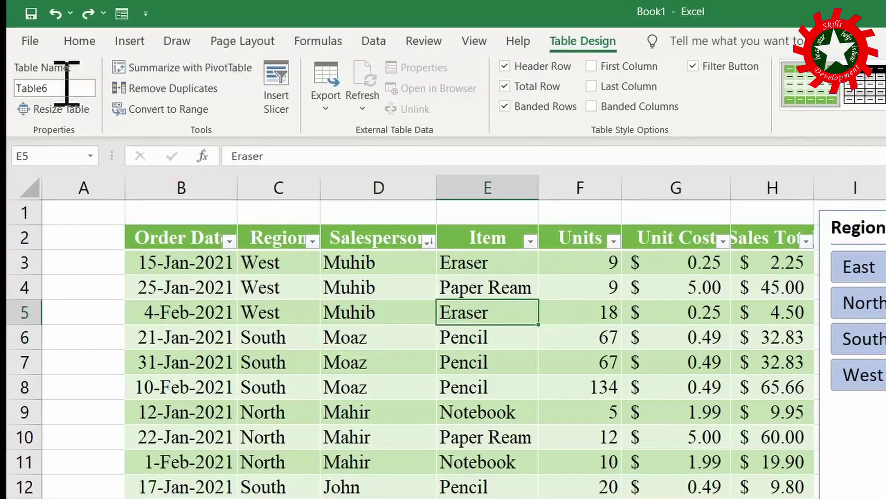
{"action": "left_click", "coordinate": [20, 88]}
{"action": "left_click_drag", "start_coordinate": [20, 88], "coordinate": [62, 88]}
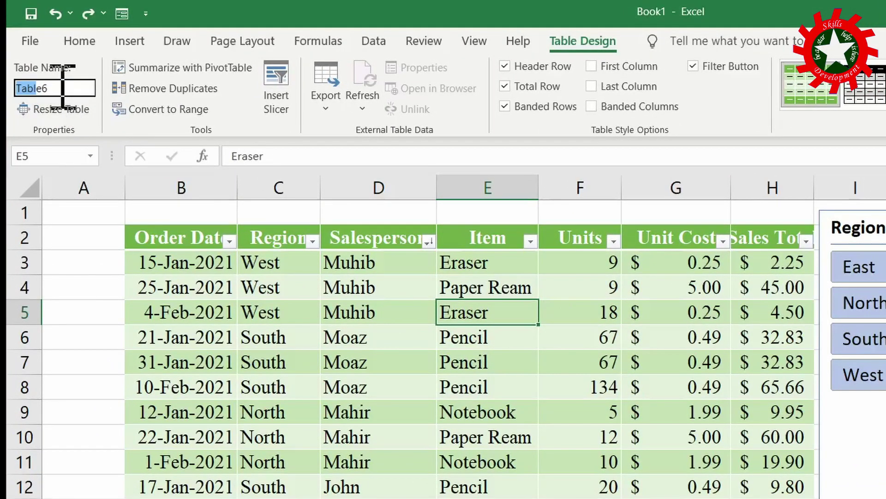
{"action": "type", "text": "tblSal"}
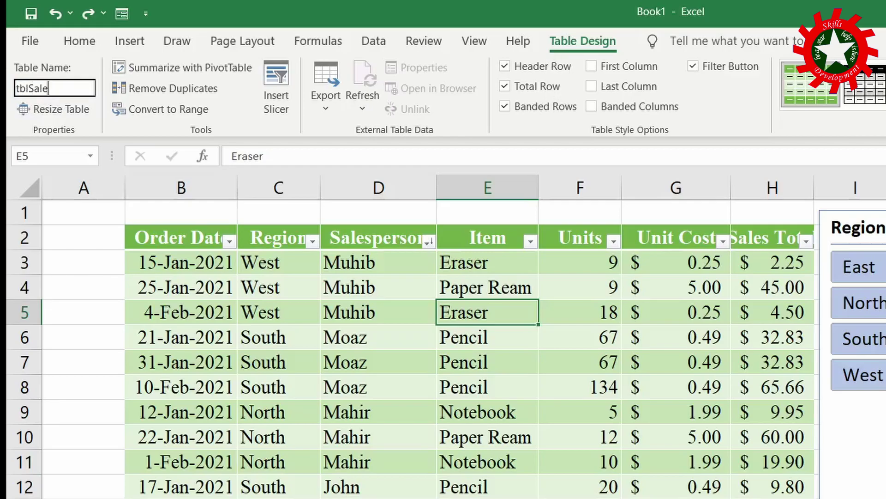
{"action": "type", "text": "es"}
{"action": "key", "text": "Return"}
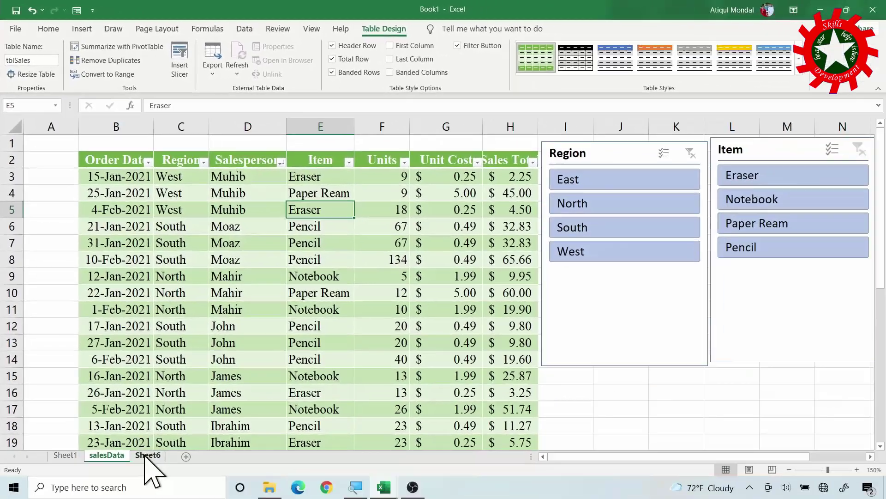
- Switch to Sheet6 and jump from there to the tblSales table by its name
{"action": "left_click", "coordinate": [147, 456]}
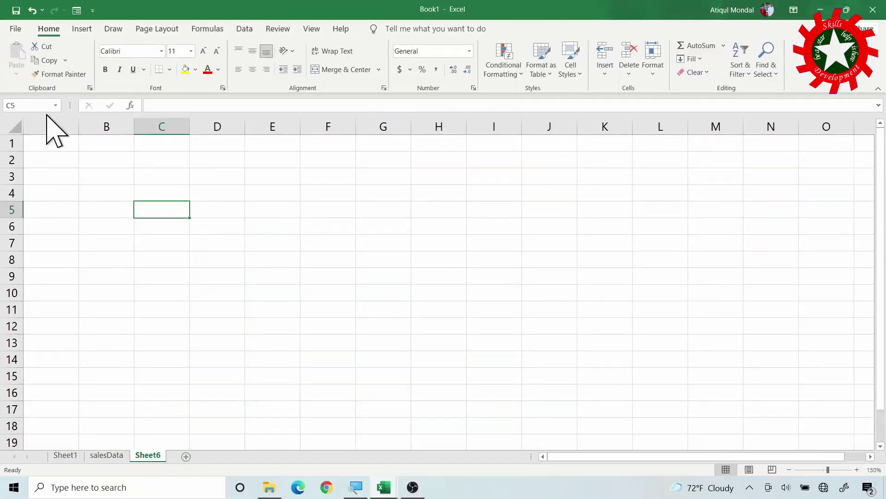
{"action": "left_click", "coordinate": [41, 119]}
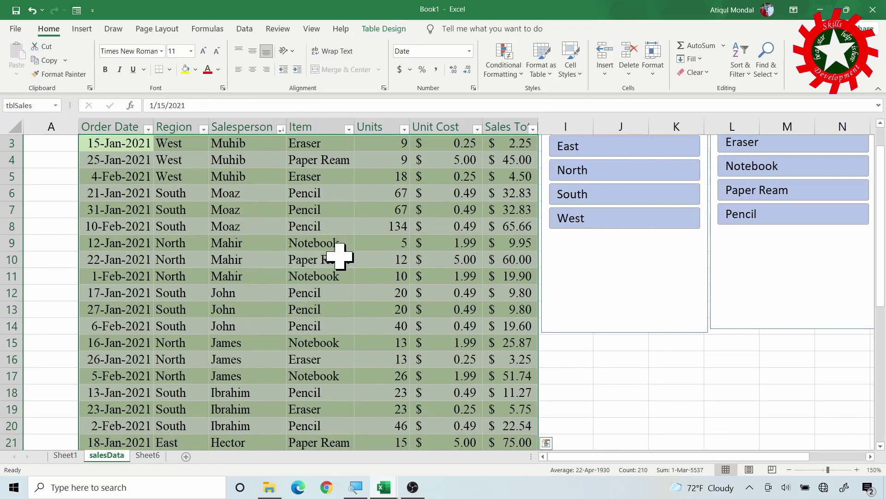
- On Sheet6, enter a formula in cell D5 that sums the Sales Total column of tblSales
{"action": "left_click", "coordinate": [147, 456]}
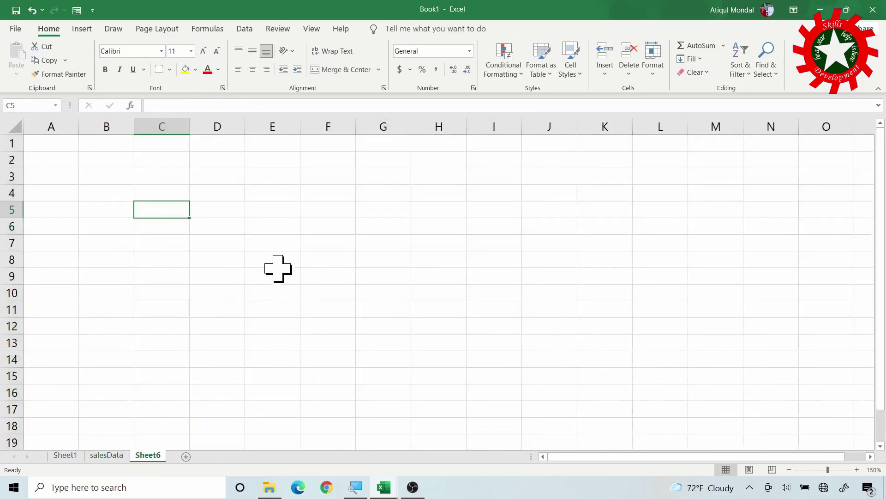
{"action": "left_click", "coordinate": [228, 212]}
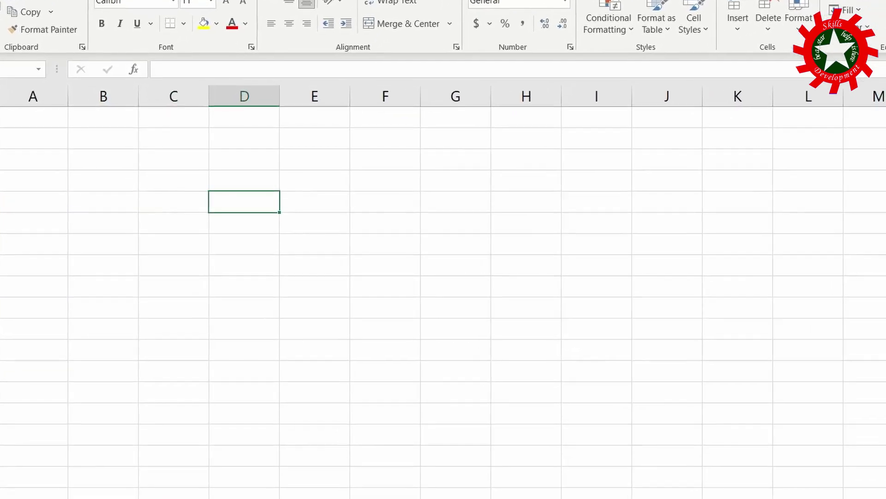
{"action": "type", "text": "=Sum"}
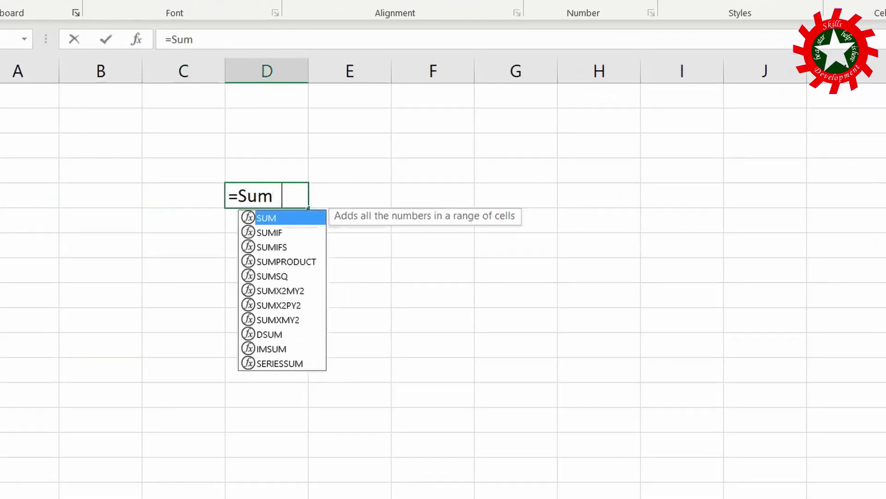
{"action": "key", "text": "Tab"}
{"action": "type", "text": "tbl"}
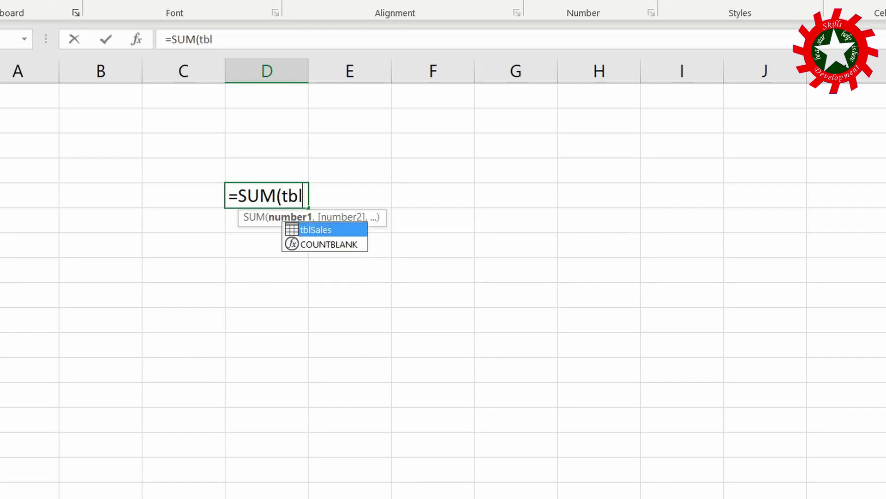
{"action": "key", "text": "Tab"}
{"action": "type", "text": "["}
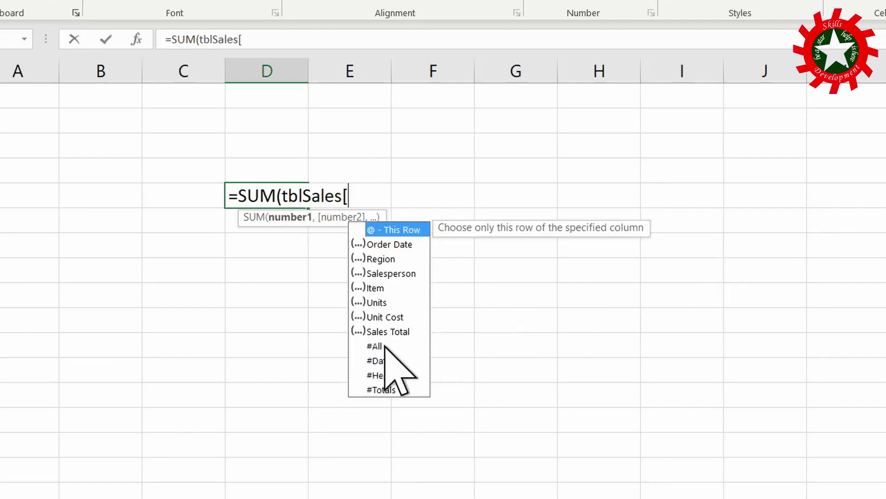
{"action": "left_click", "coordinate": [389, 332]}
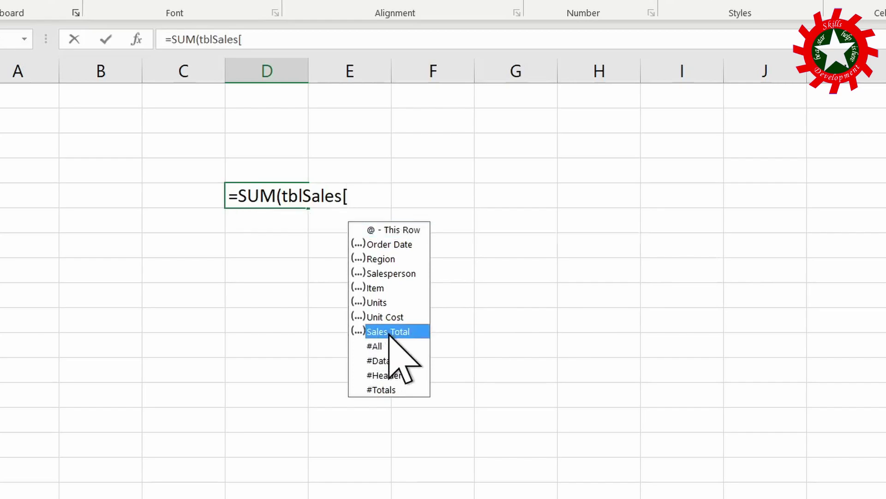
{"action": "double_click", "coordinate": [389, 331]}
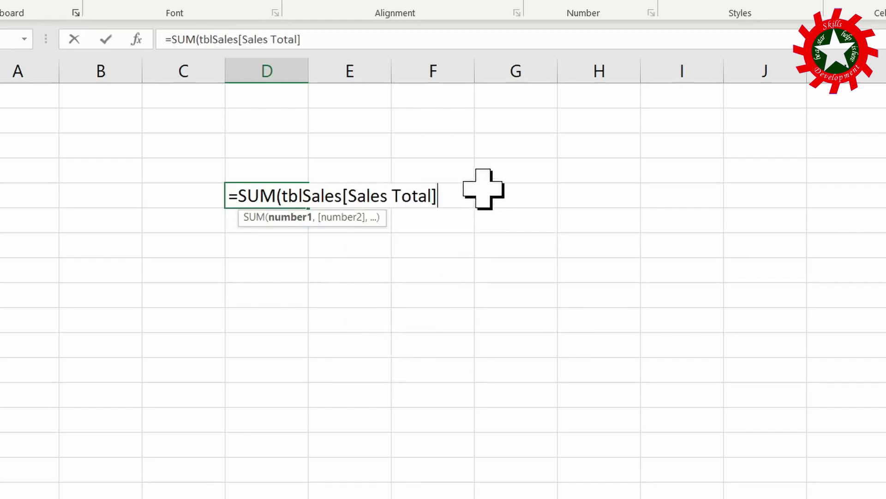
{"action": "type", "text": ")"}
{"action": "key", "text": "Return"}
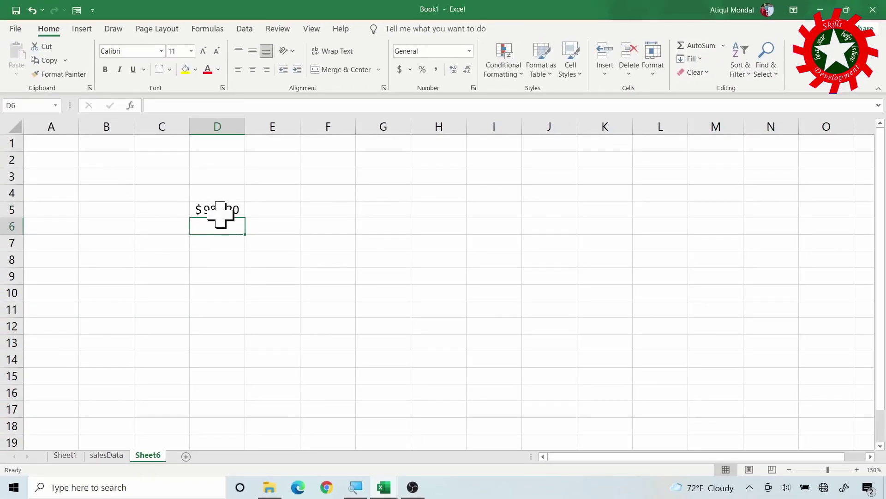
- Compare the sum in Sheet6 cell D5 with the Sales Total in the total row on salesData
{"action": "left_click", "coordinate": [220, 213]}
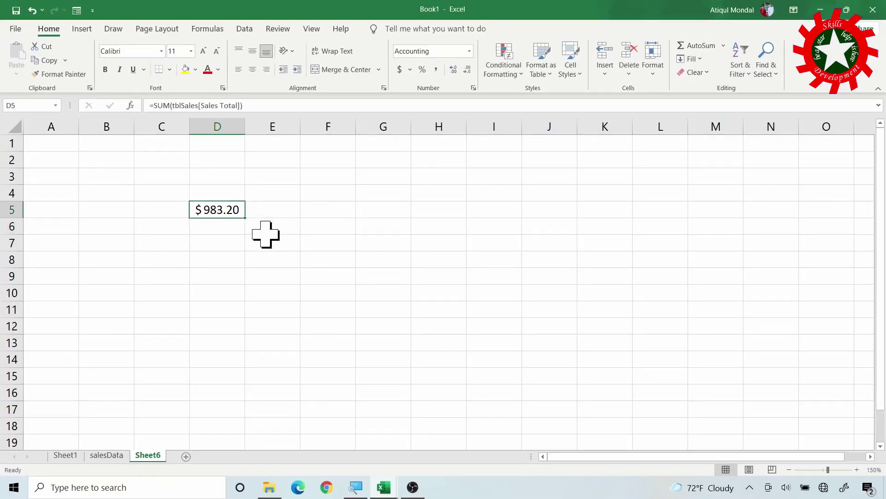
{"action": "left_click", "coordinate": [107, 455]}
{"action": "scroll", "coordinate": [389, 286], "scroll_direction": "down", "scroll_amount": 6}
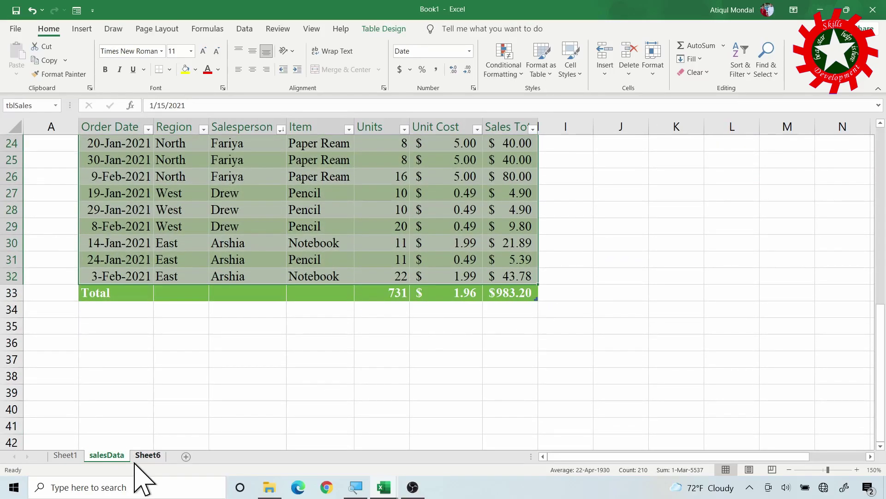
- Add a new worksheet after salesData and jump from it to the tblSales table by name
{"action": "left_click", "coordinate": [186, 456]}
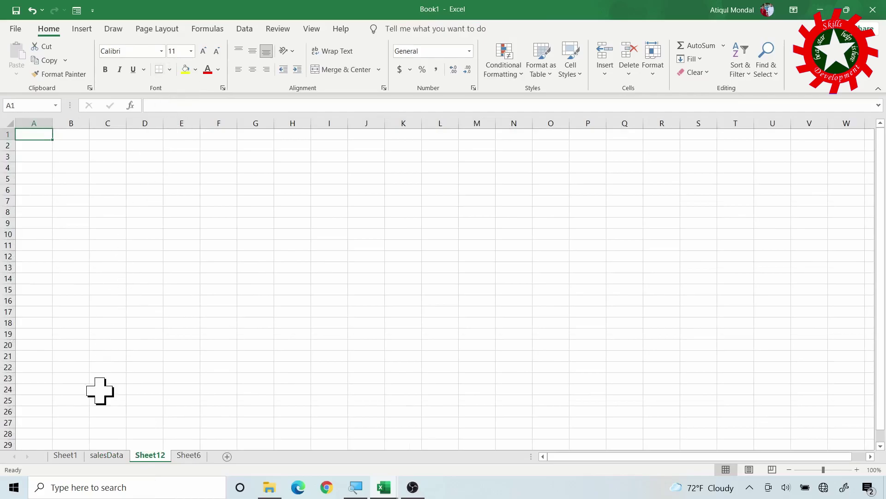
{"action": "left_click", "coordinate": [53, 105]}
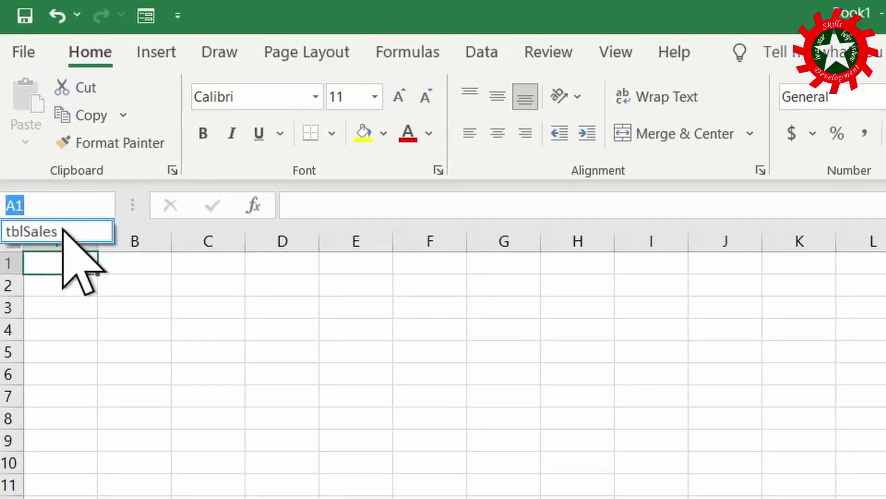
{"action": "left_click", "coordinate": [63, 231]}
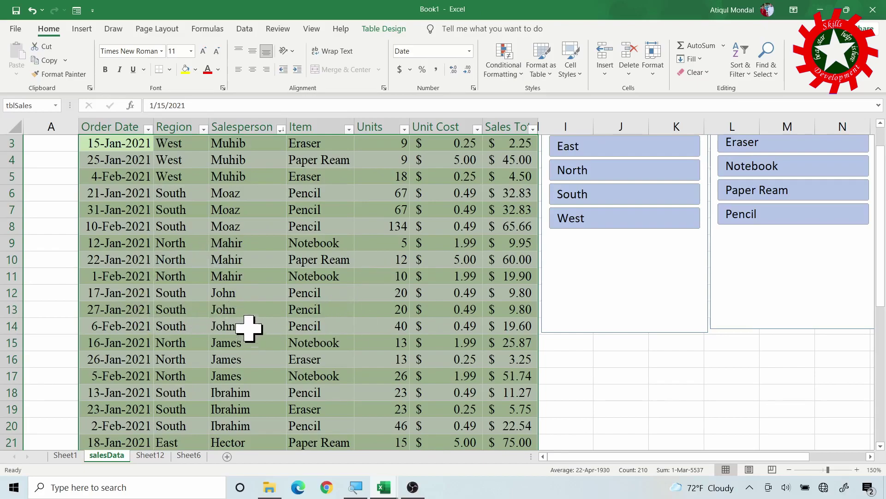
- Check which source a new PivotTable proposes from inside the tblSales table, and cancel its creation
{"action": "left_click", "coordinate": [385, 30]}
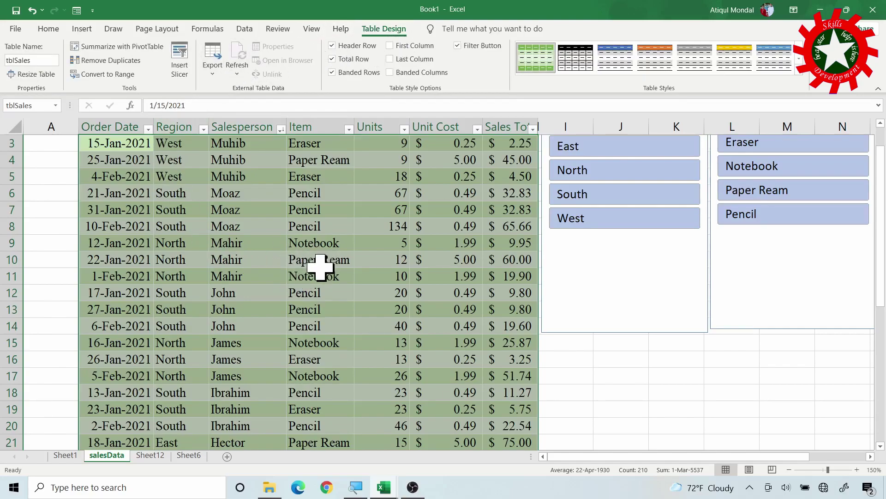
{"action": "left_click", "coordinate": [318, 263]}
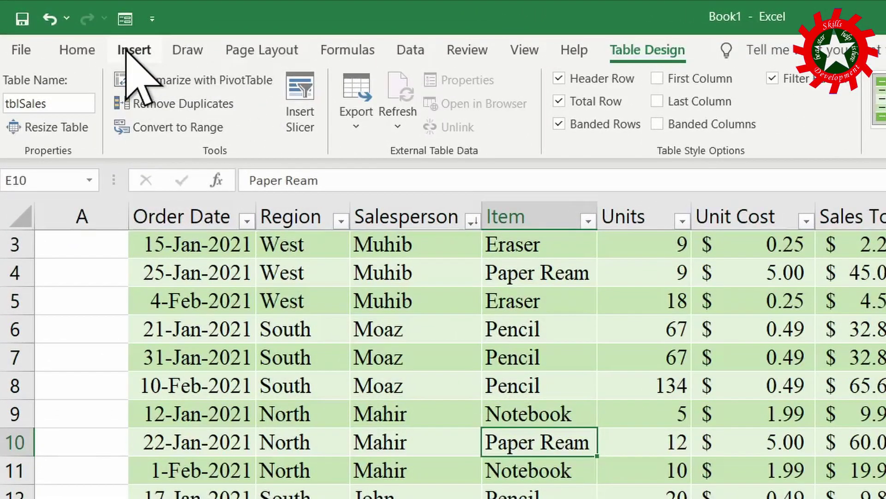
{"action": "left_click", "coordinate": [122, 52]}
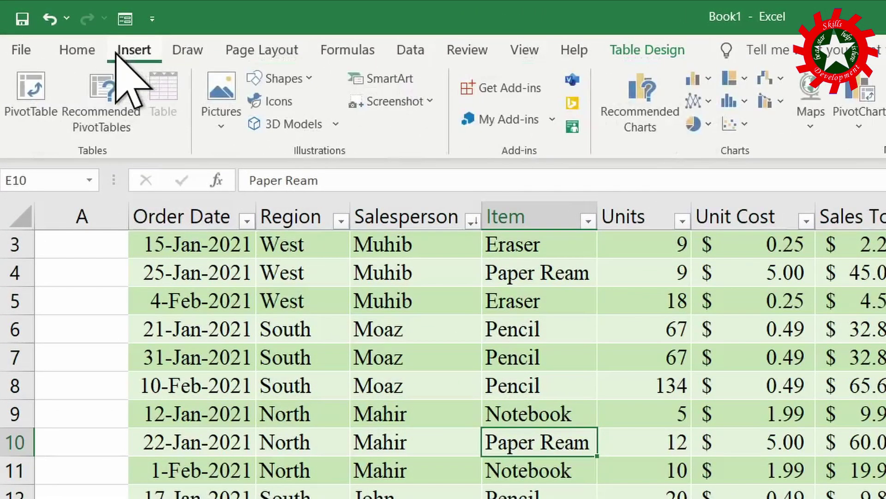
{"action": "left_click", "coordinate": [31, 90]}
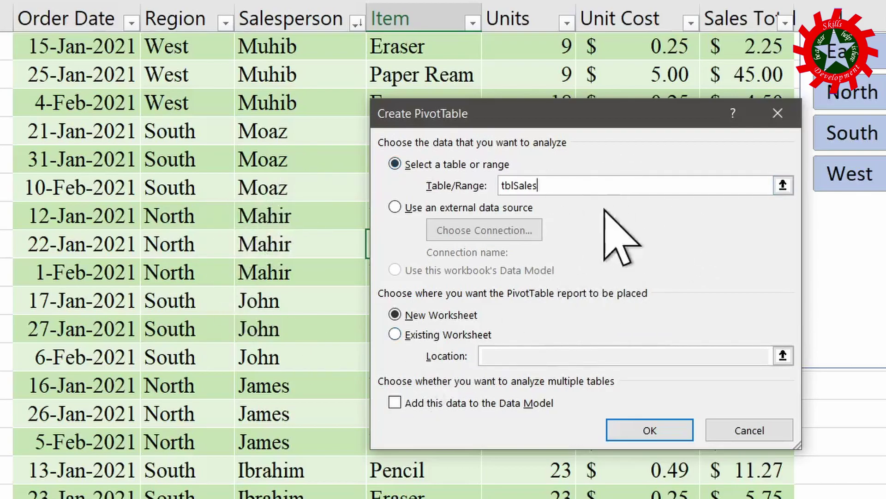
{"action": "left_click", "coordinate": [749, 430]}
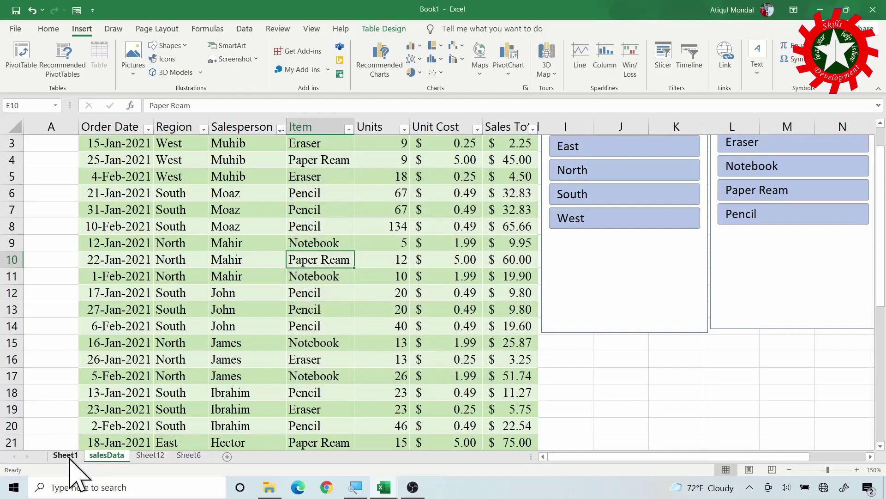
- Check which source range a new PivotTable proposes for the plain data on Sheet1, and cancel its creation
{"action": "left_click", "coordinate": [66, 455]}
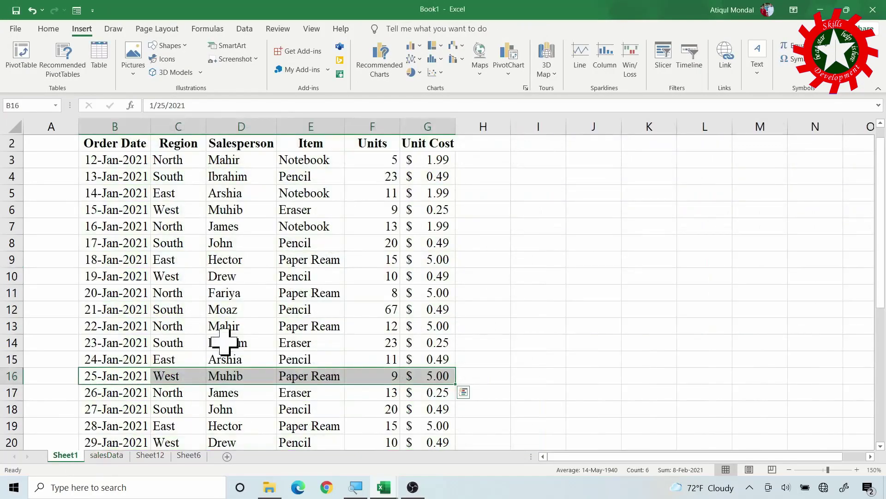
{"action": "left_click", "coordinate": [245, 277]}
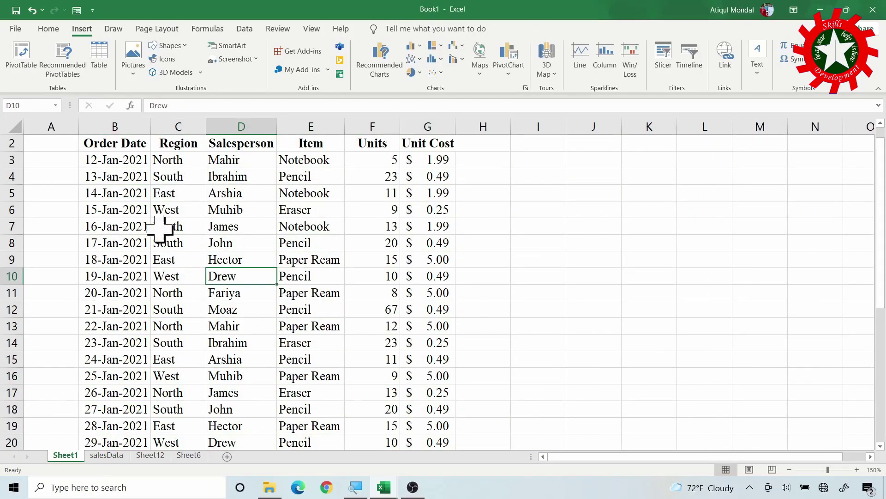
{"action": "left_click", "coordinate": [18, 69]}
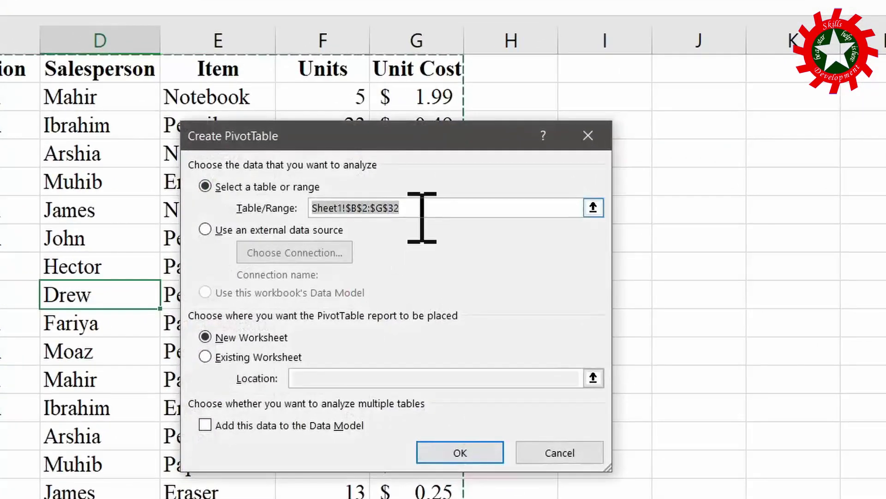
{"action": "left_click", "coordinate": [422, 215]}
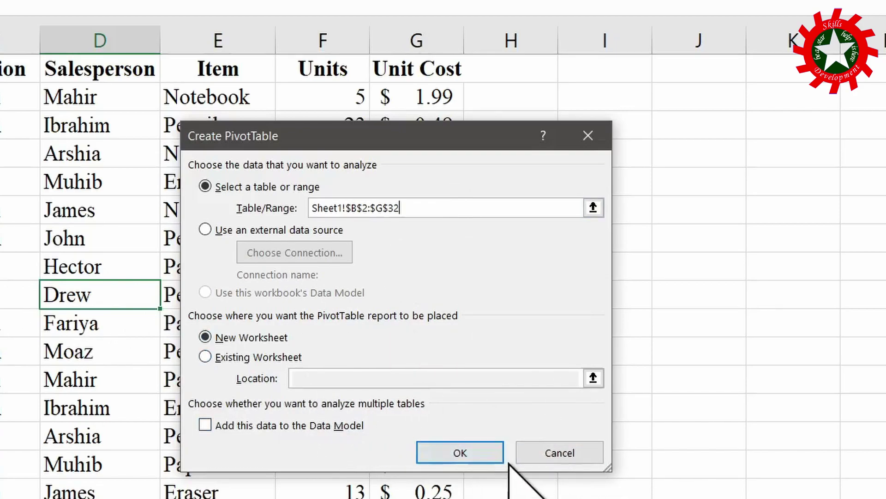
{"action": "left_click", "coordinate": [560, 453]}
- Remove the Region and Item slicers from the salesData sheet
{"action": "left_click", "coordinate": [106, 456]}
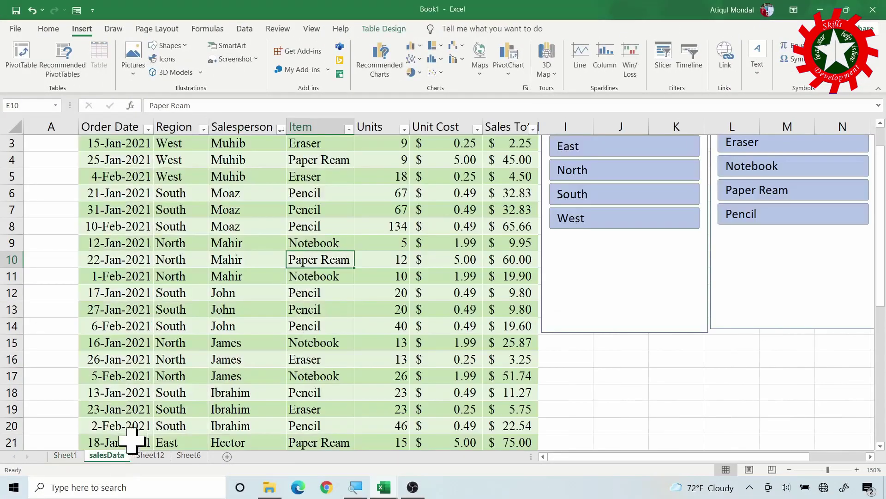
{"action": "scroll", "coordinate": [323, 314], "scroll_direction": "up", "scroll_amount": 1}
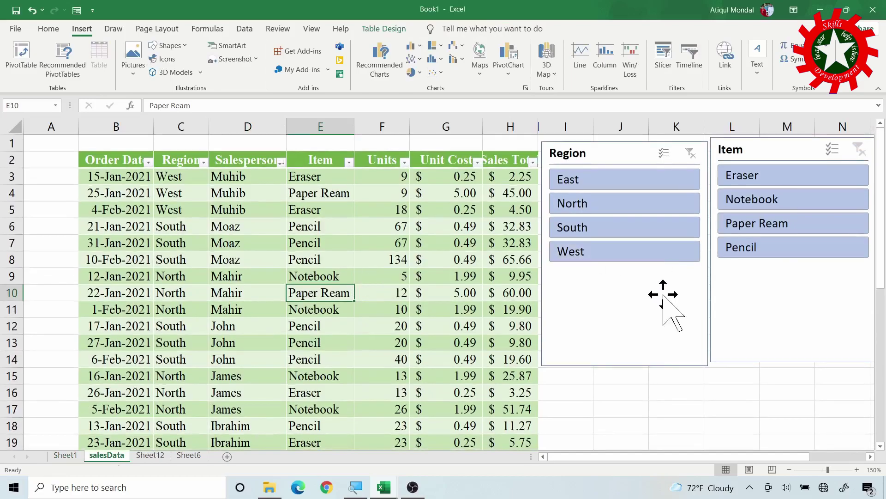
{"action": "right_click", "coordinate": [623, 299]}
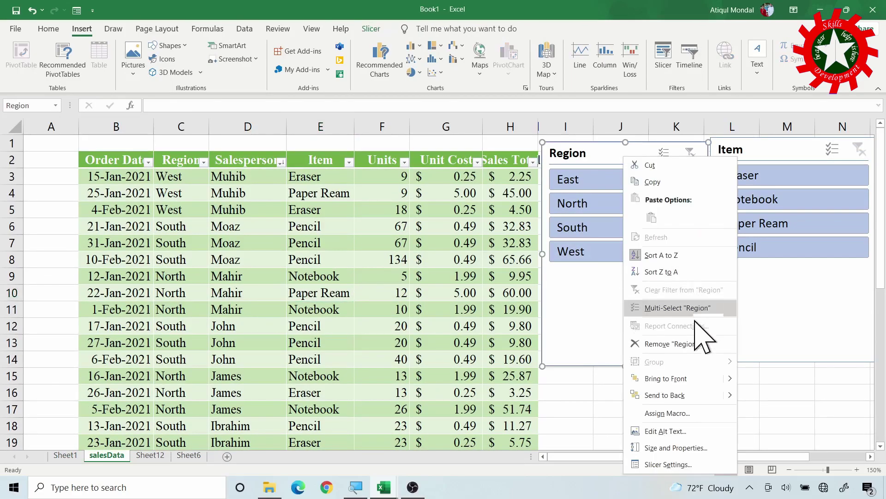
{"action": "left_click", "coordinate": [693, 344]}
{"action": "right_click", "coordinate": [743, 309]}
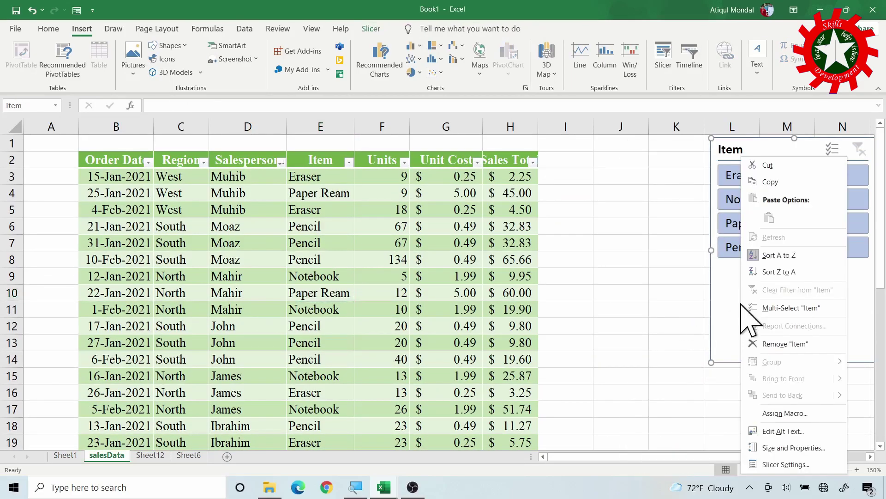
{"action": "left_click", "coordinate": [799, 344]}
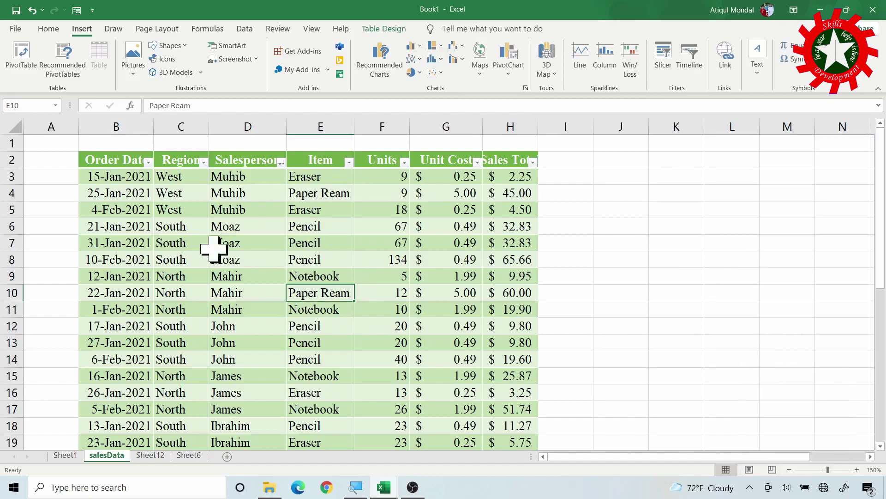
- Convert the sales table on salesData back to a normal range and look through the converted rows
{"action": "left_click", "coordinate": [260, 276]}
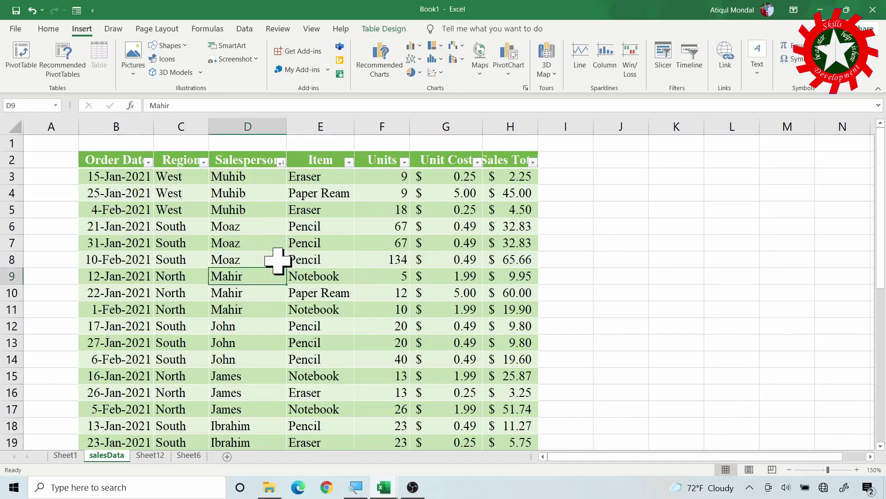
{"action": "left_click", "coordinate": [385, 28]}
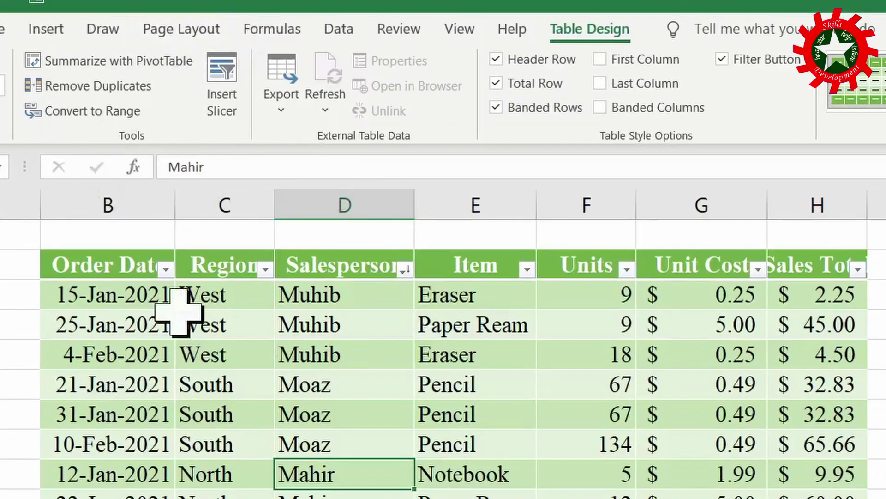
{"action": "left_click", "coordinate": [88, 113]}
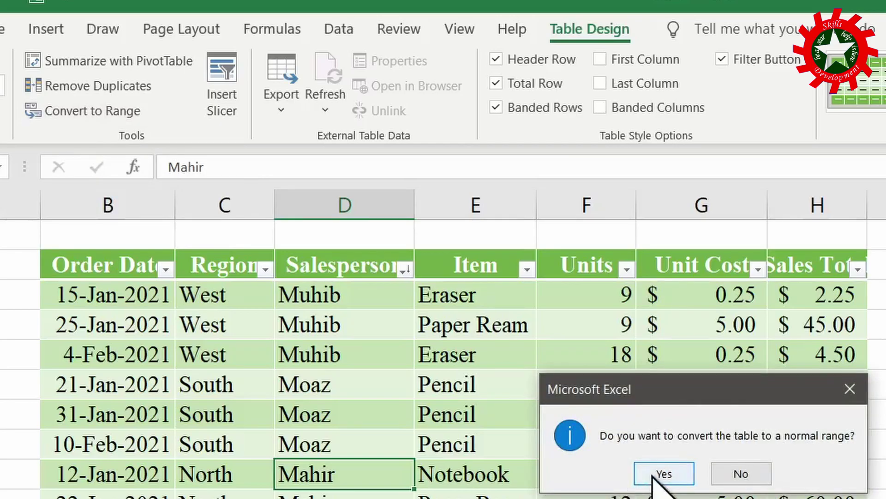
{"action": "left_click", "coordinate": [656, 475]}
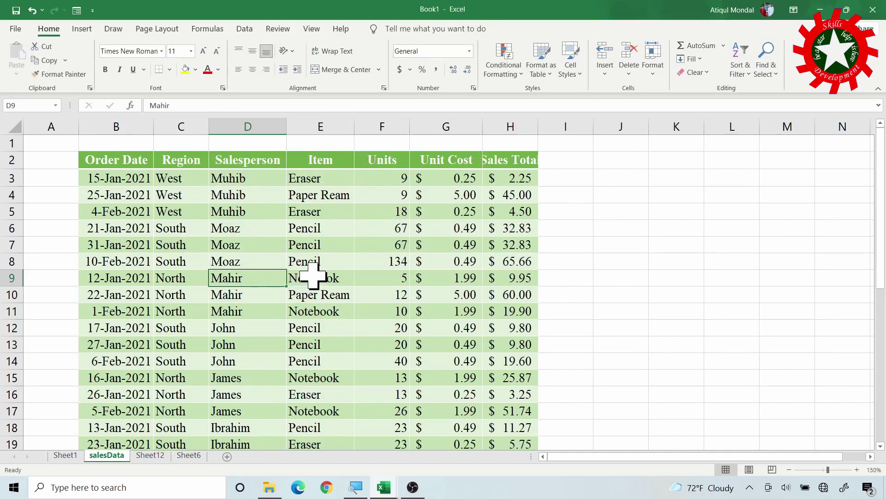
{"action": "scroll", "coordinate": [352, 259], "scroll_direction": "down", "scroll_amount": 4}
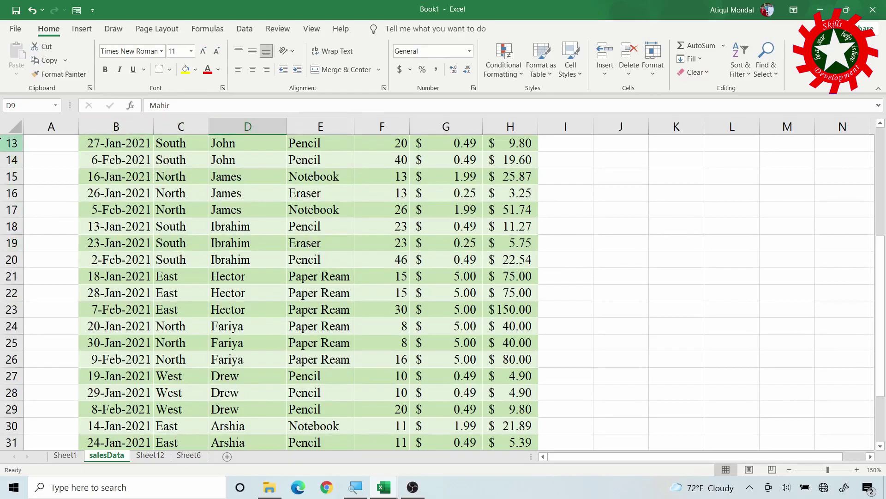
{"action": "left_click", "coordinate": [267, 226]}
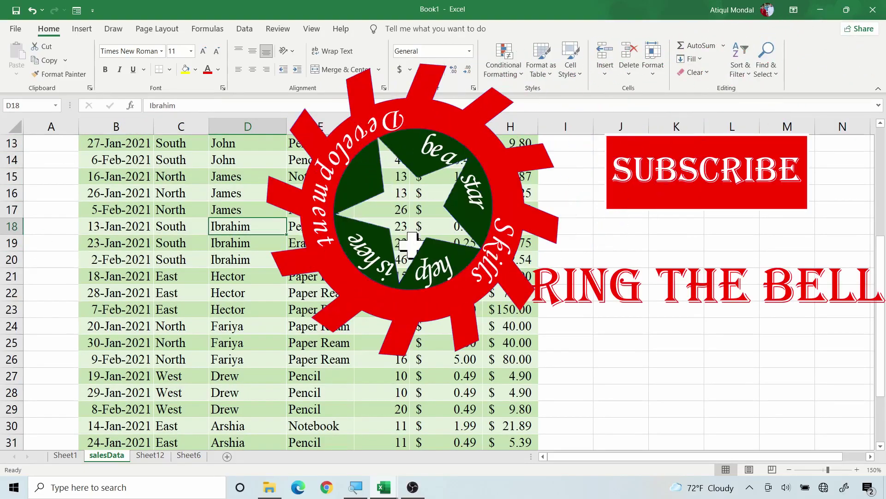